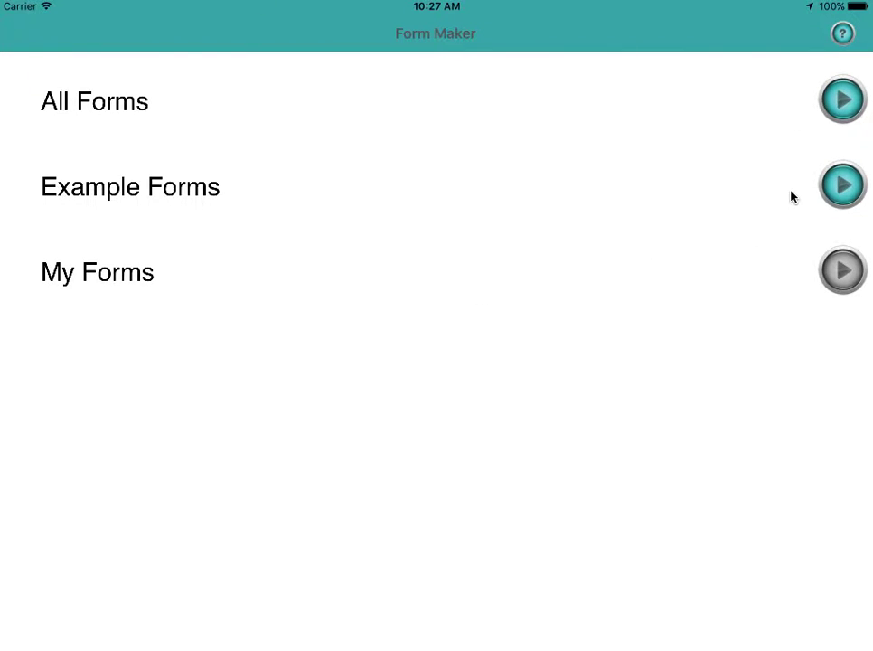
Open the All Forms list from the Form Maker home screen.
click(839, 104)
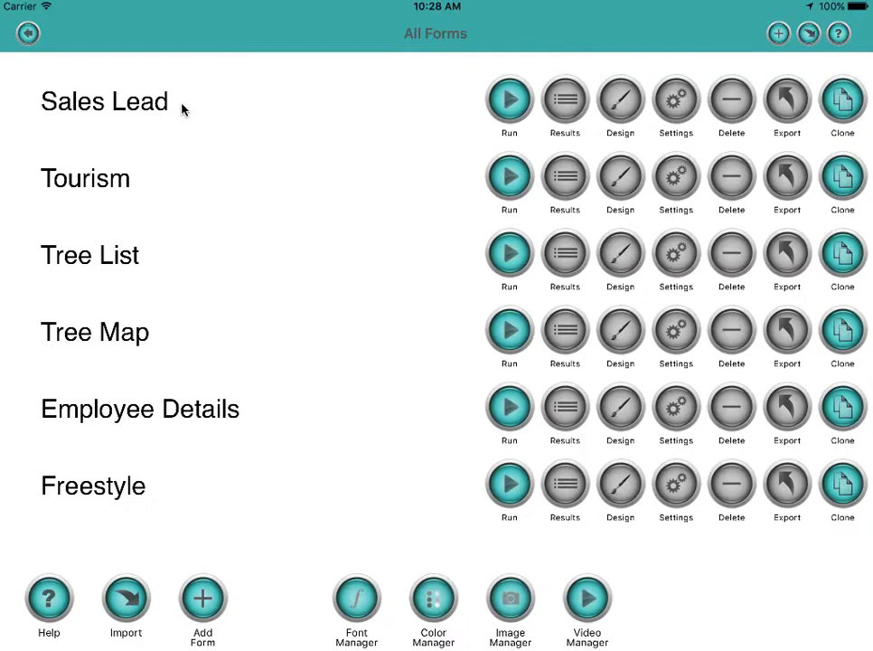
Run Sales Lead and submit a lead's name with job title Programmer.
click(510, 104)
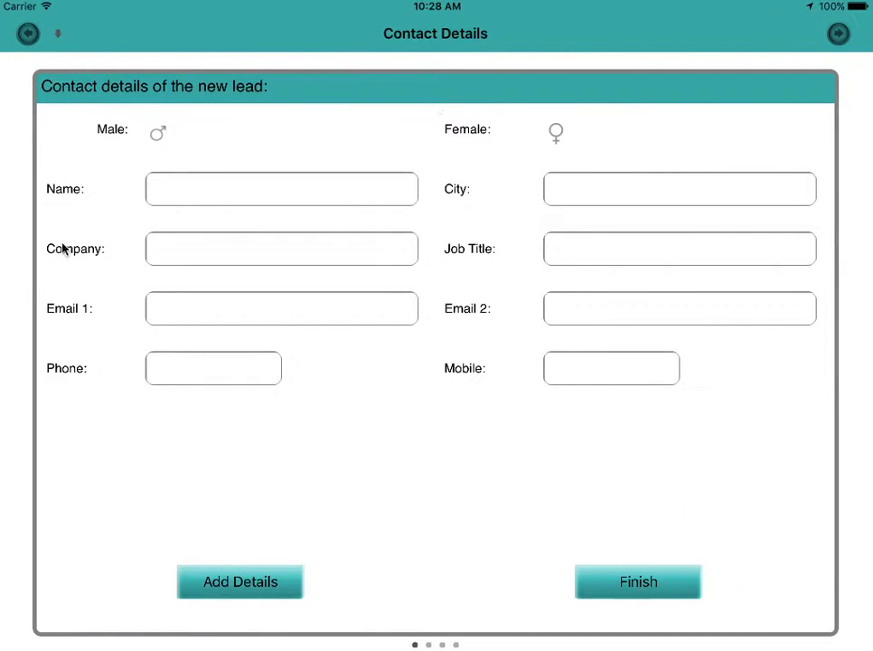
click(225, 192)
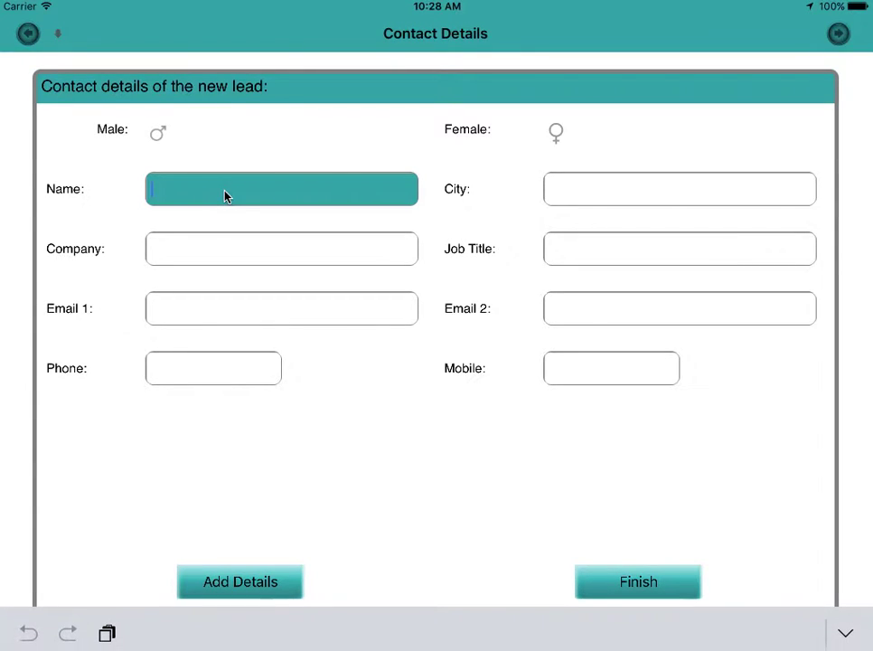
text(Marcus)
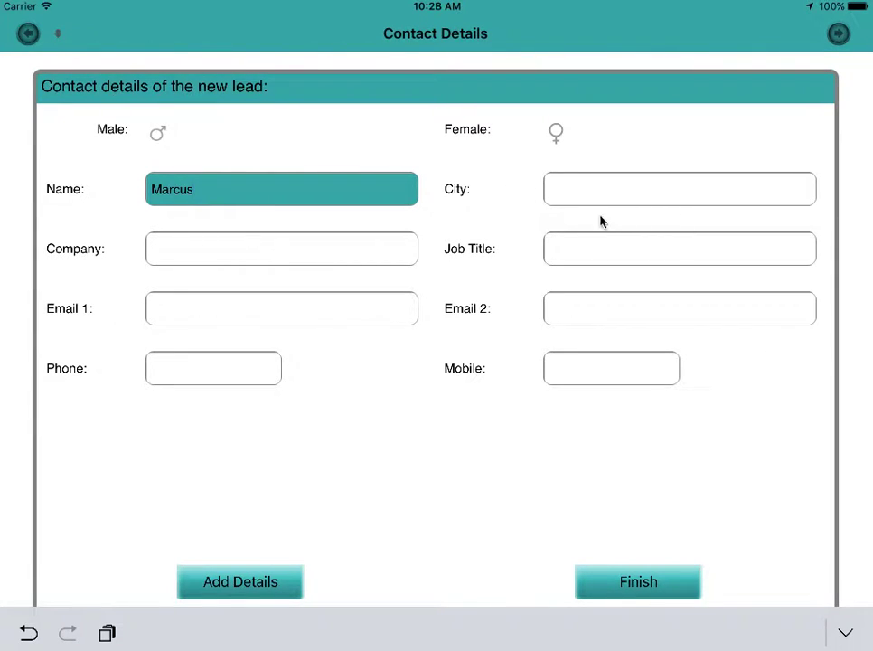
click(582, 257)
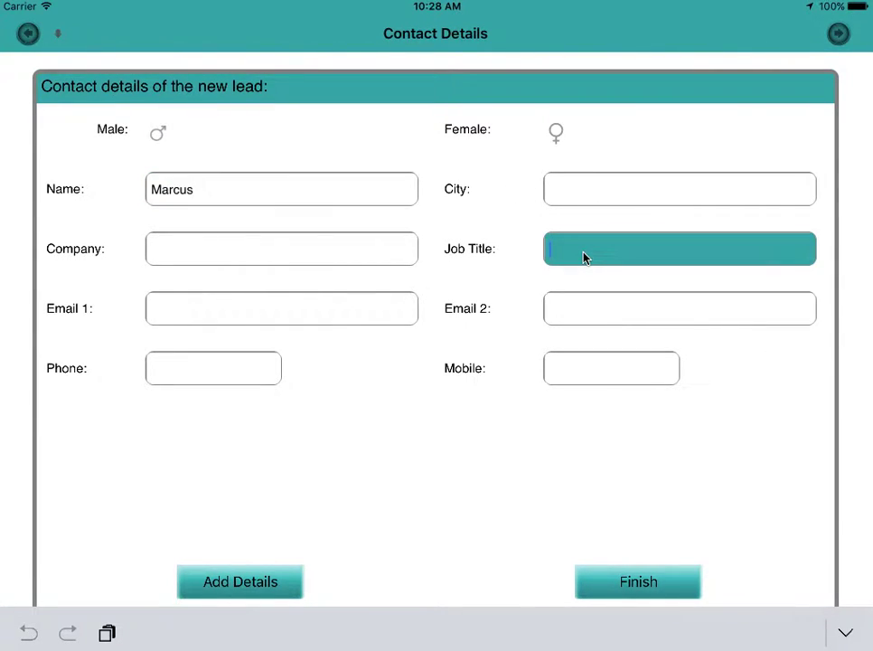
text(Programmer)
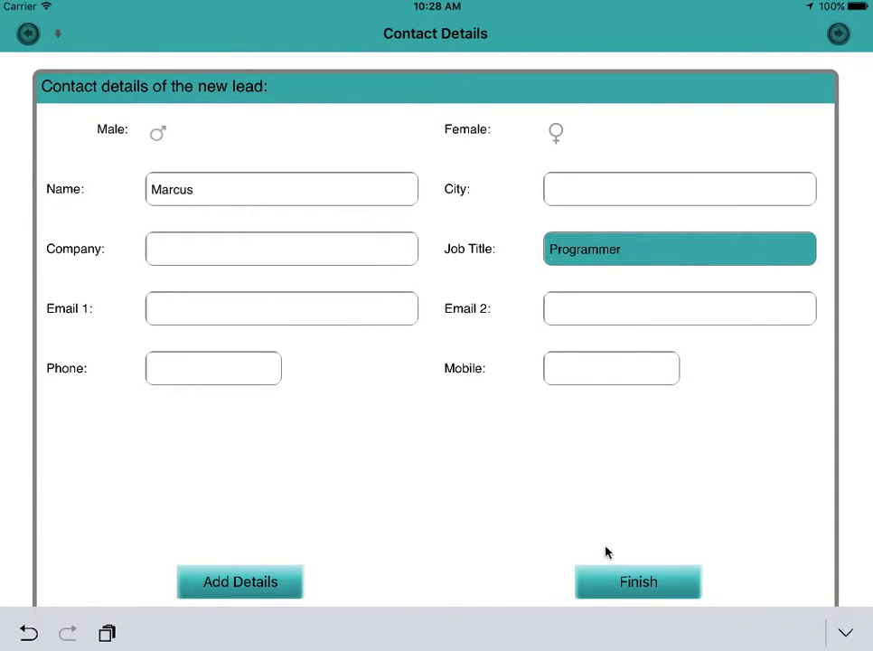
click(659, 583)
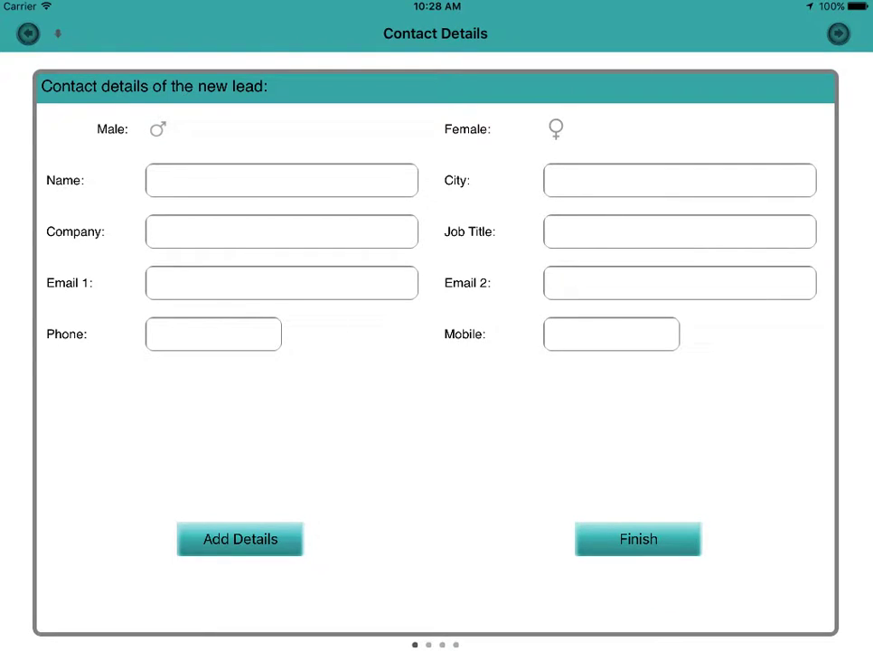
Check the existing Sales Lead responses, then return to All Forms.
click(28, 34)
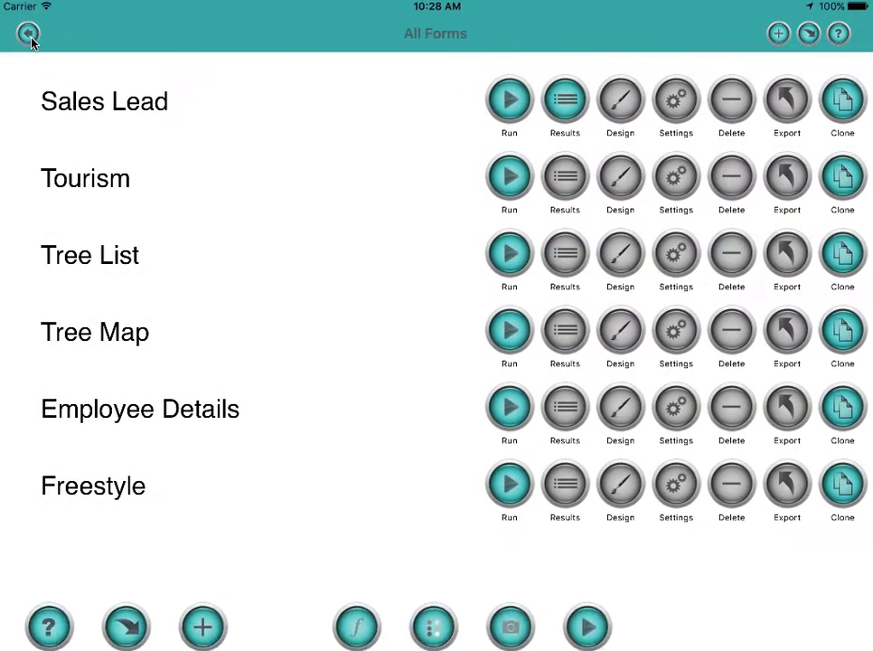
click(563, 110)
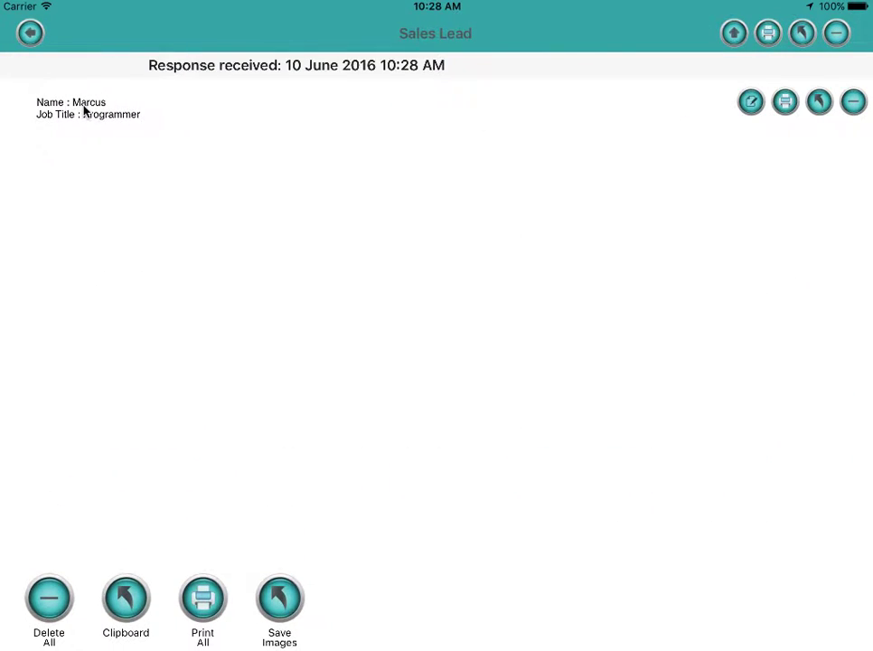
click(31, 34)
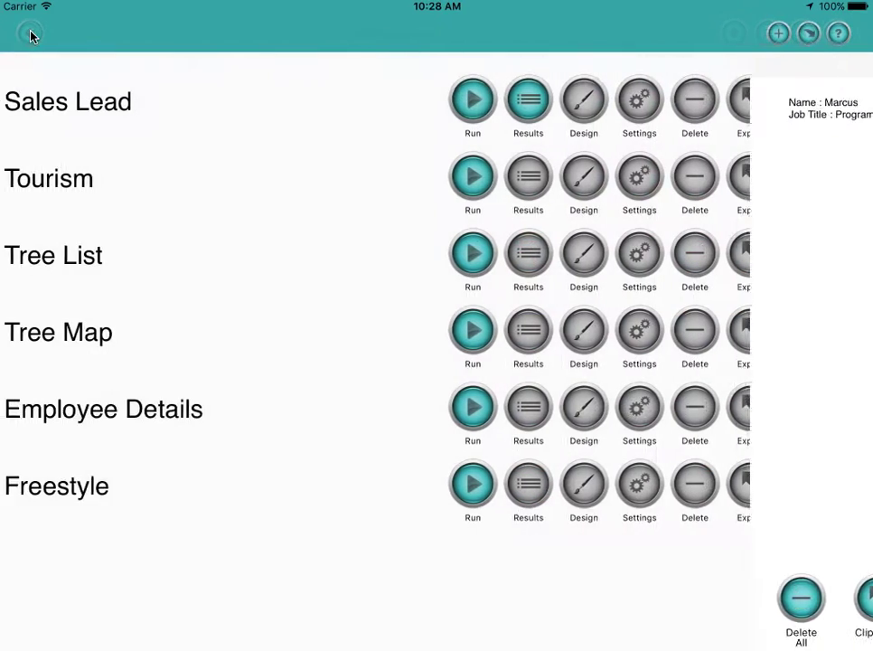
Run Sales Lead again and submit a second lead's name and Email 2 address.
click(503, 101)
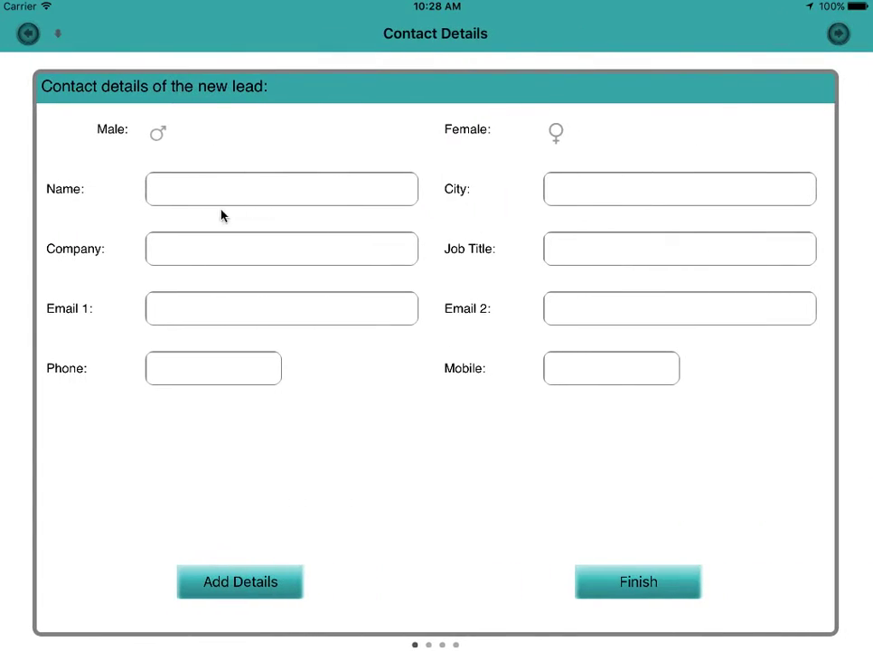
click(181, 191)
text(John)
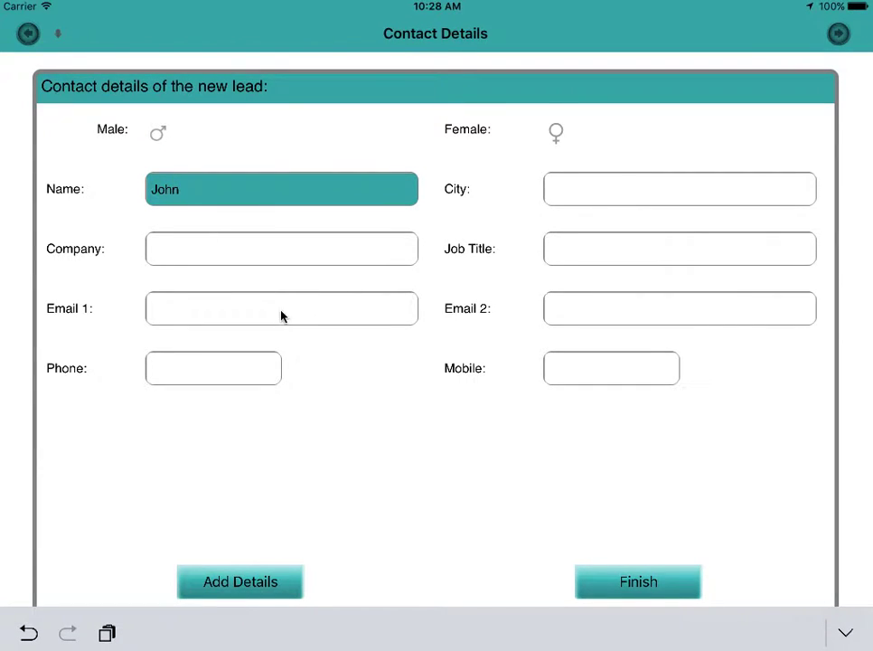
click(563, 308)
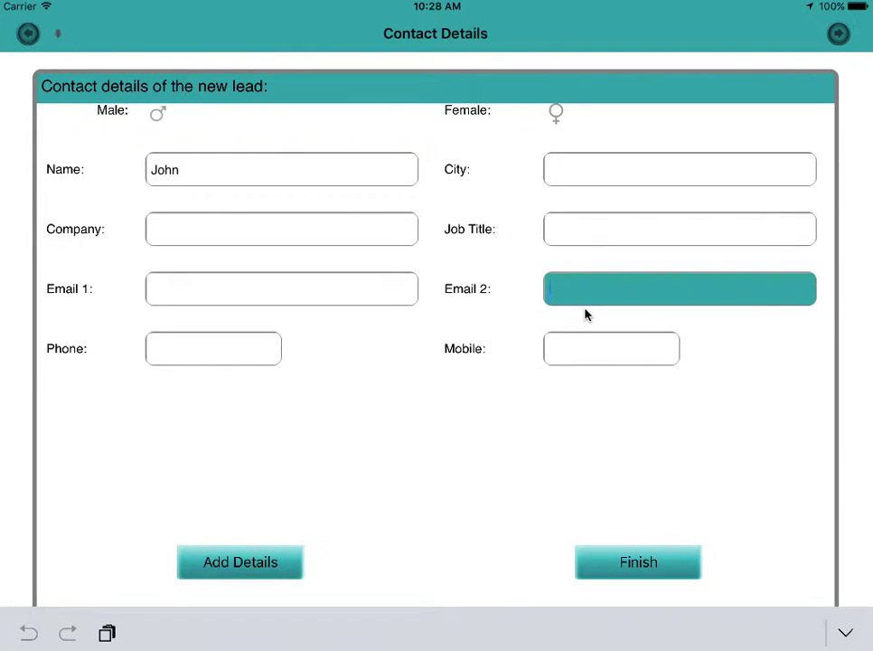
click(621, 564)
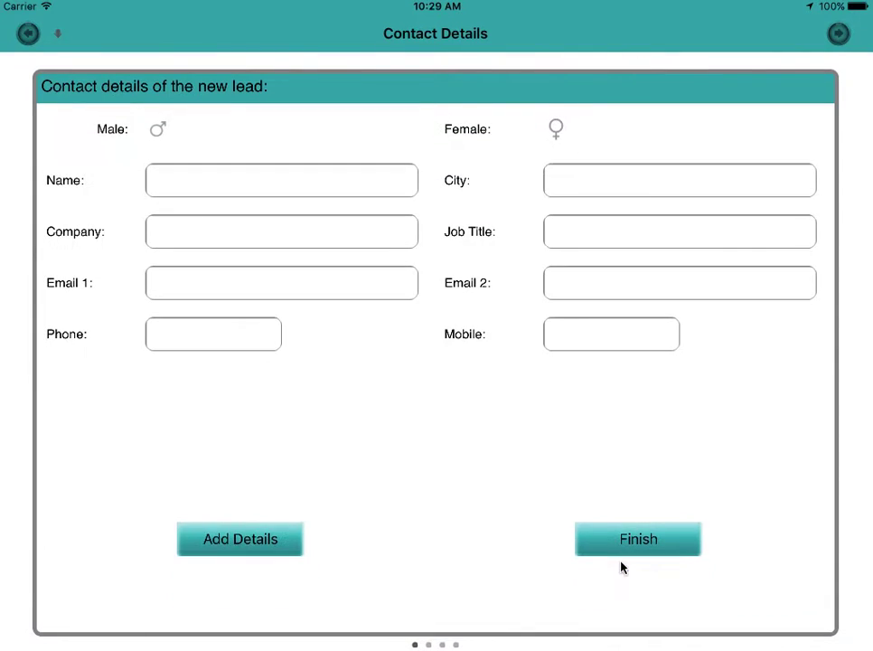
click(28, 33)
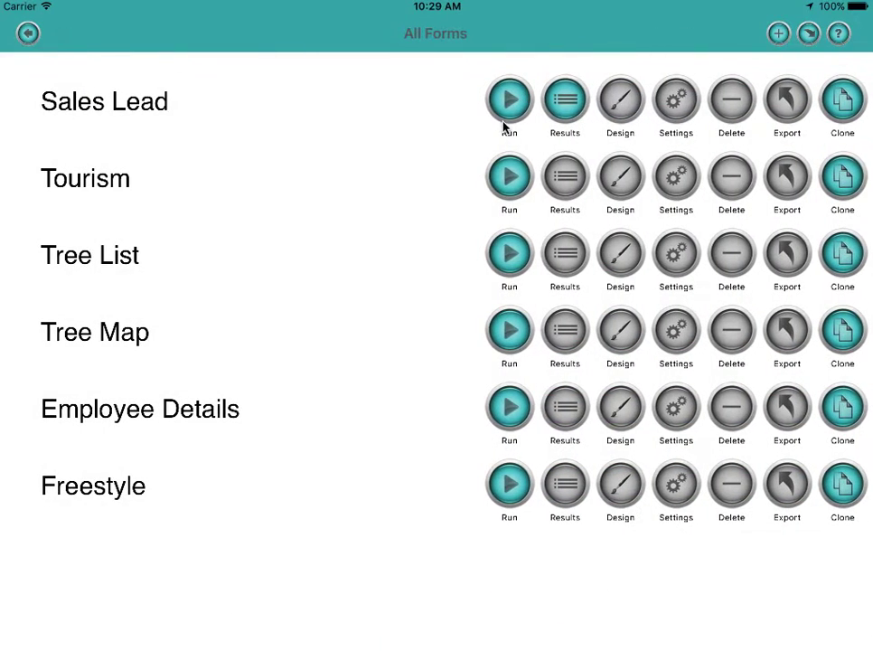
click(564, 110)
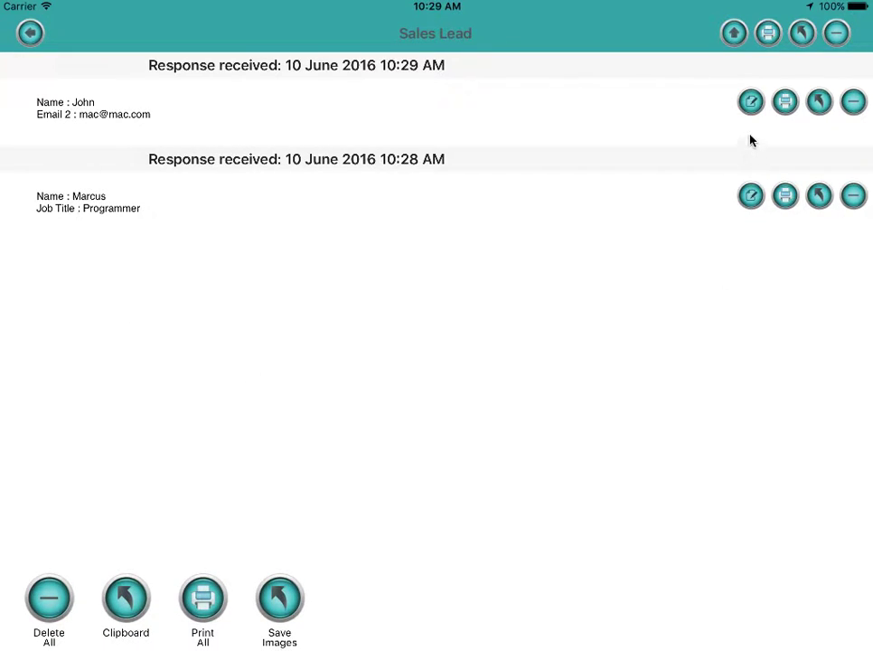
click(752, 104)
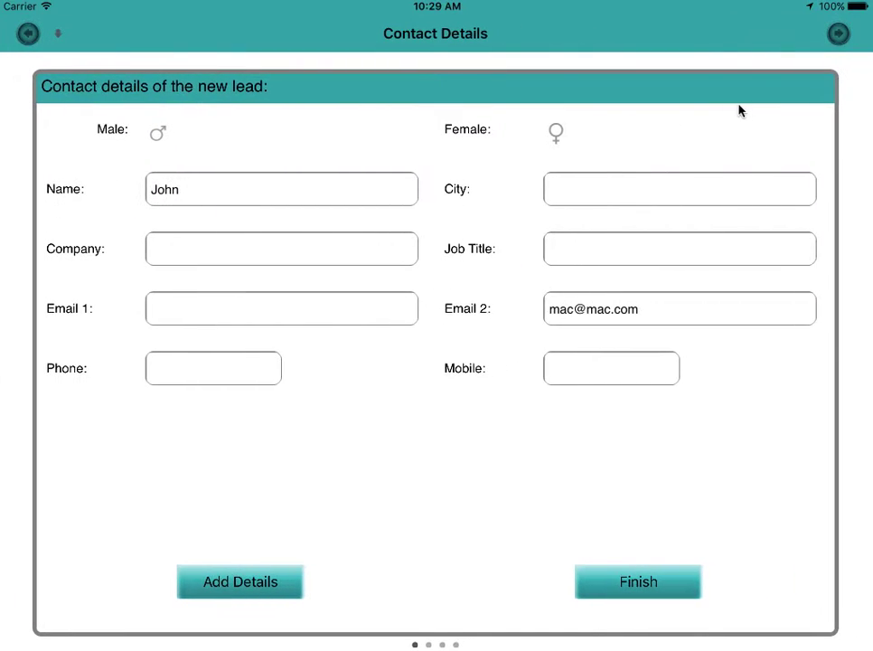
click(28, 36)
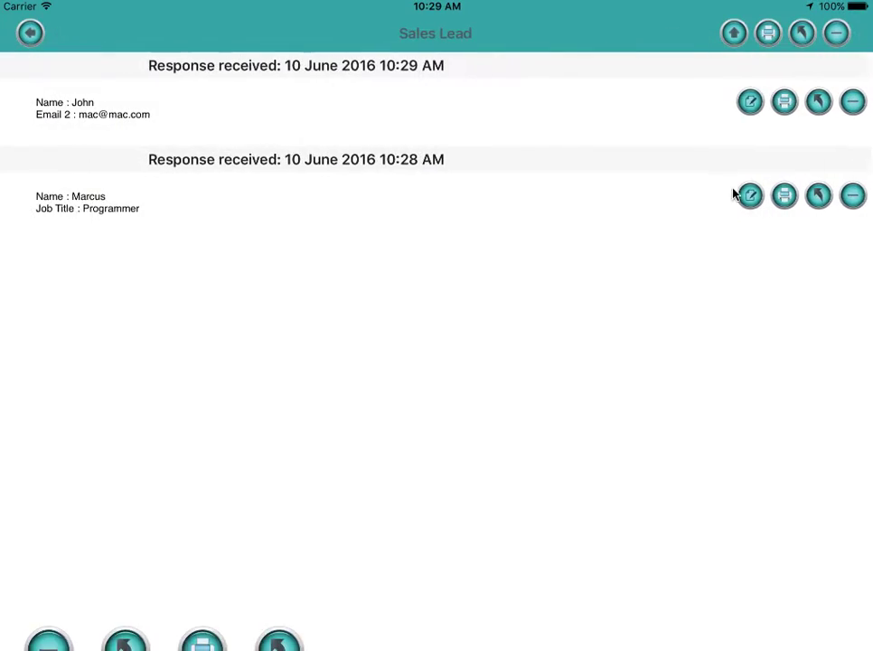
click(754, 198)
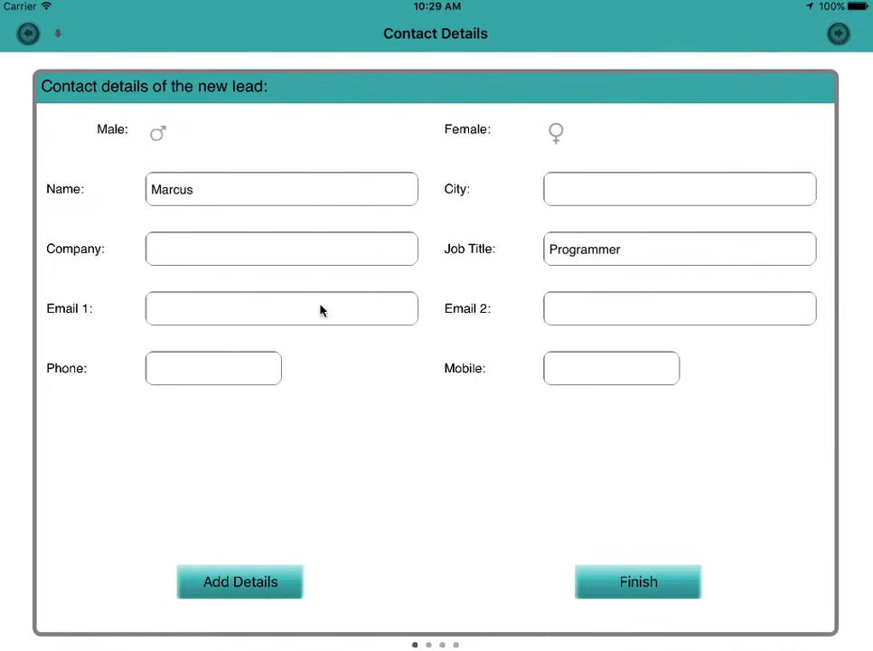
click(28, 37)
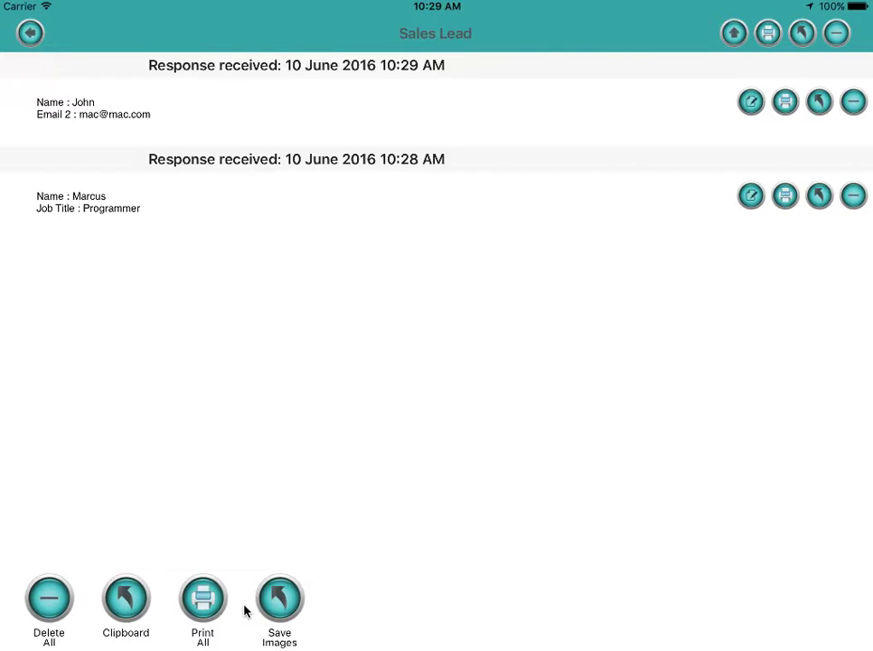
Clone the Sales Lead form, keeping the name Sales Lead Copy.
click(30, 34)
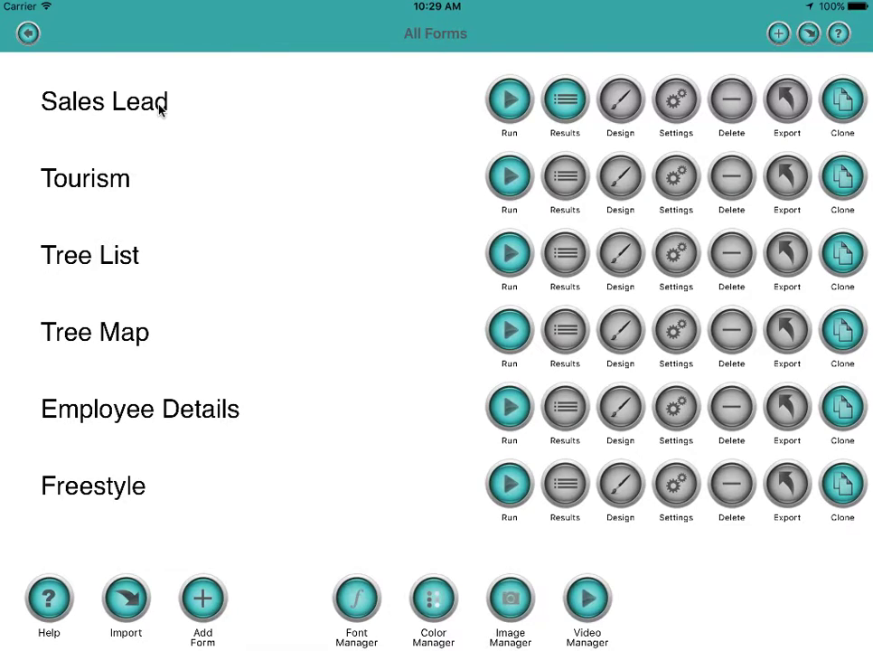
click(844, 102)
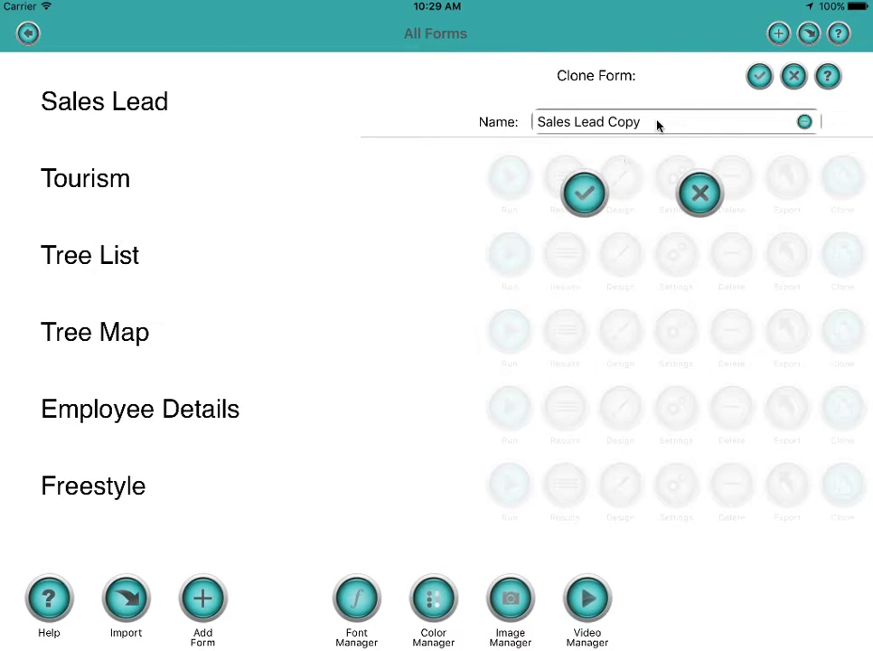
click(584, 192)
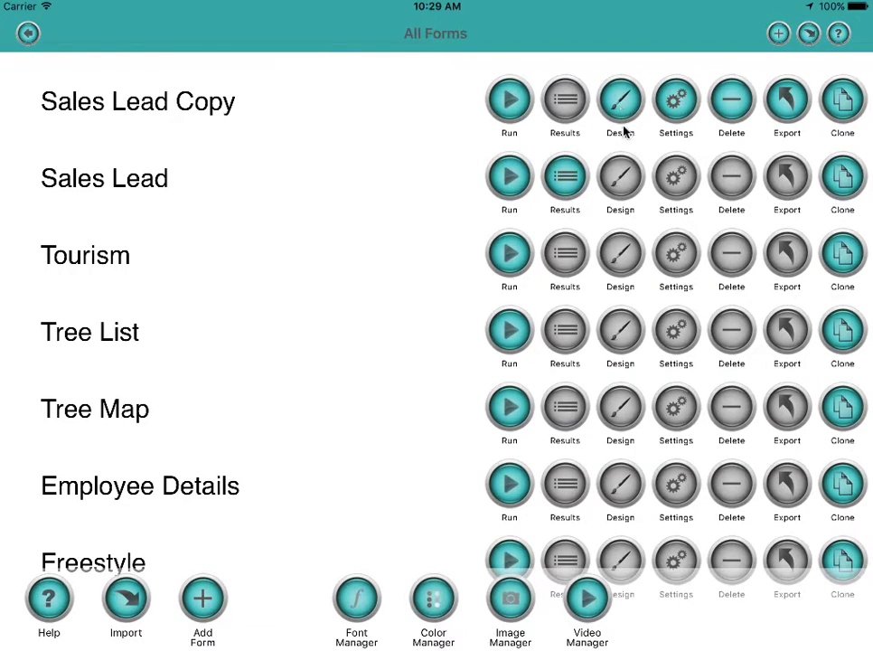
Open Sales Lead Copy in the designer and inspect the Phone field's settings.
click(622, 106)
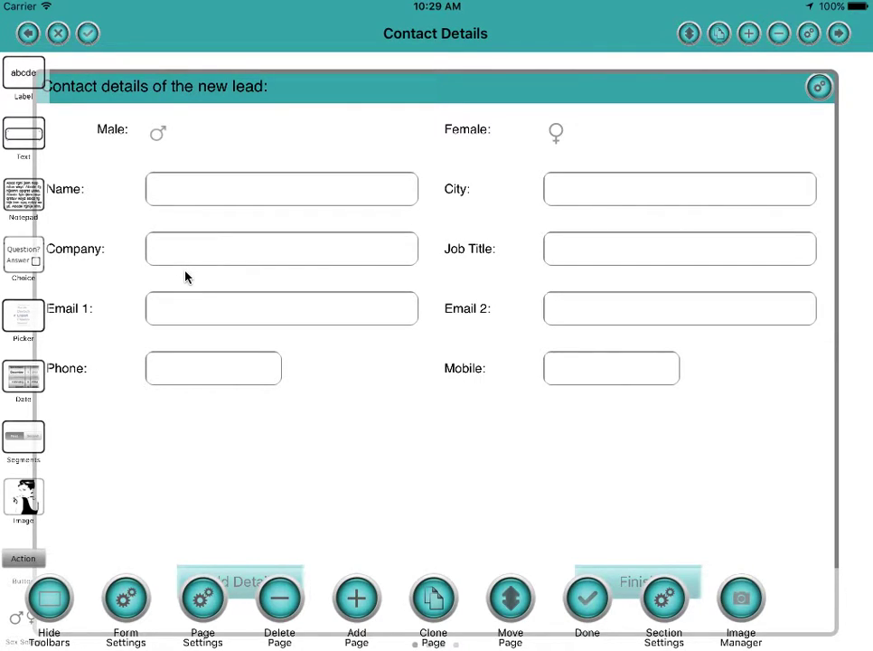
click(197, 378)
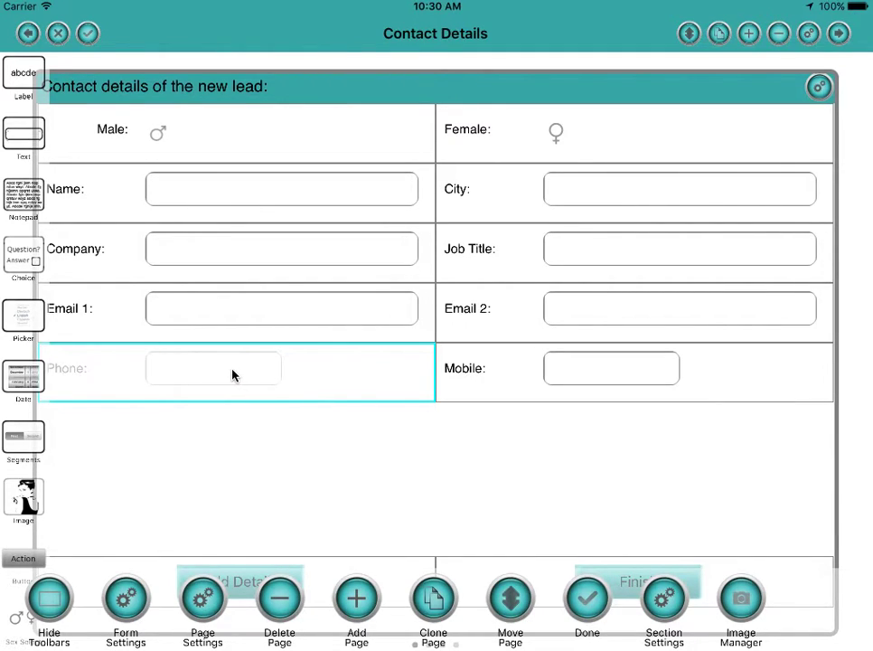
click(339, 384)
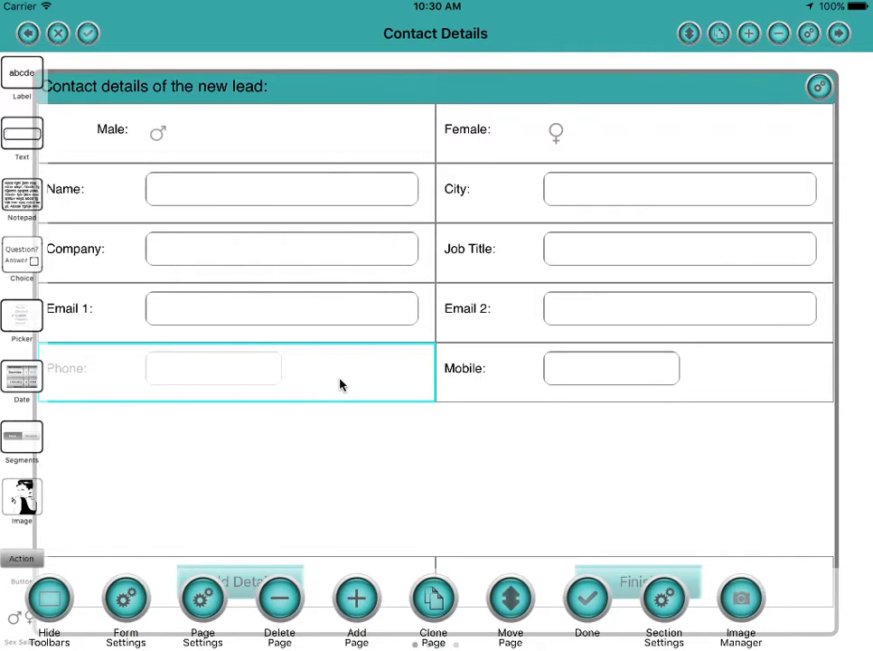
click(498, 83)
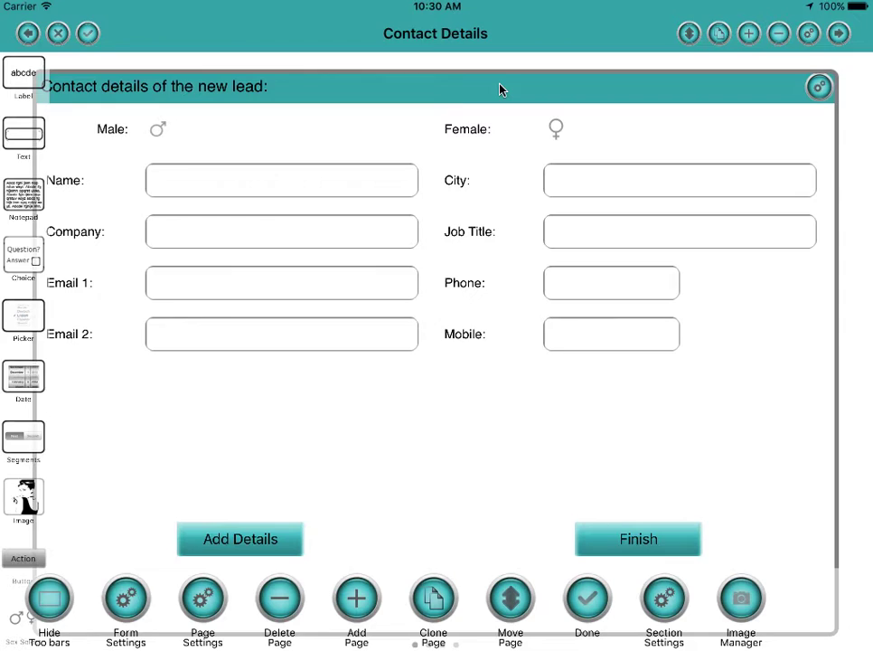
Swap Phone with Email 2, then with Mobile, so Mobile sits left of Phone.
click(583, 285)
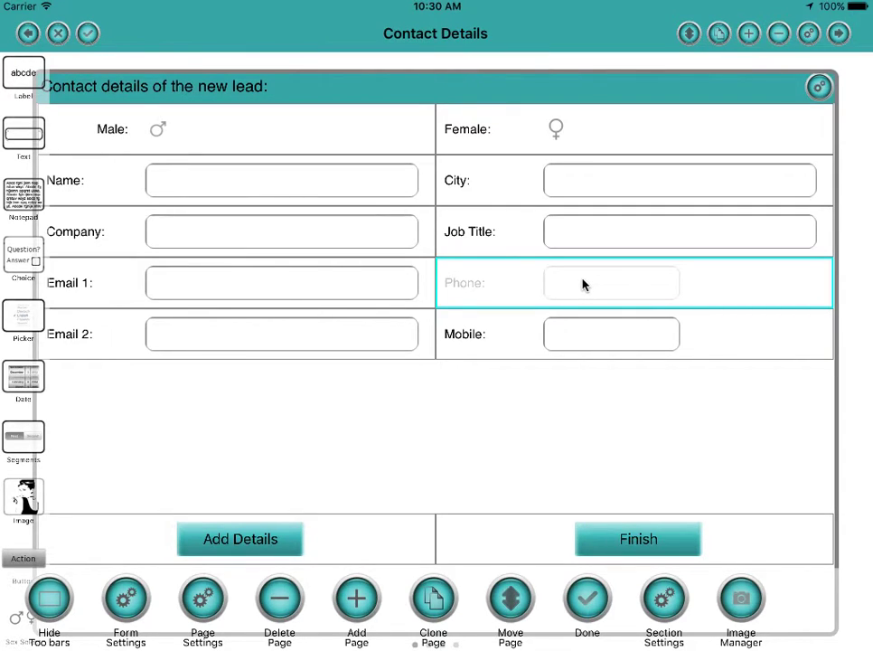
click(582, 285)
click(498, 81)
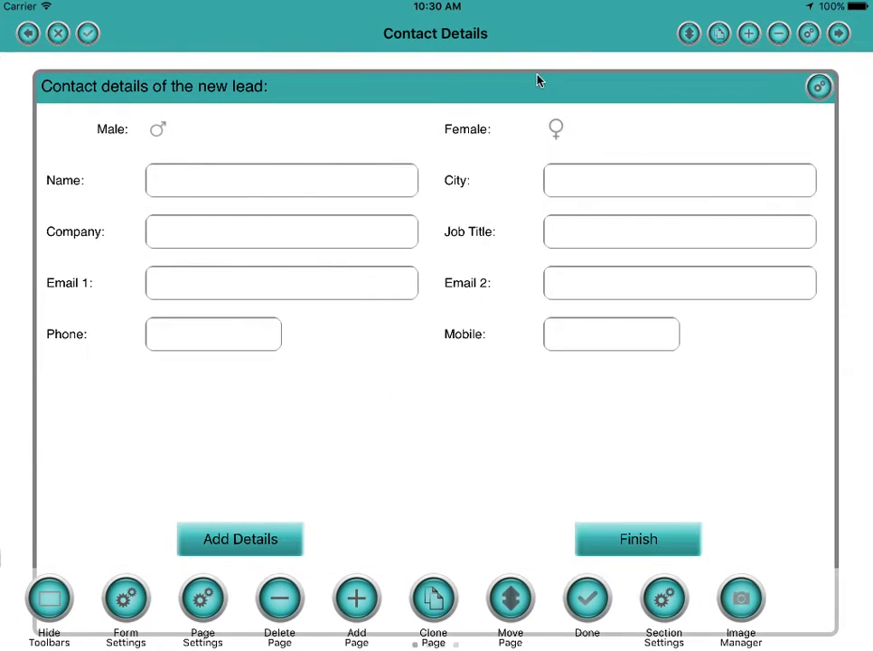
click(259, 341)
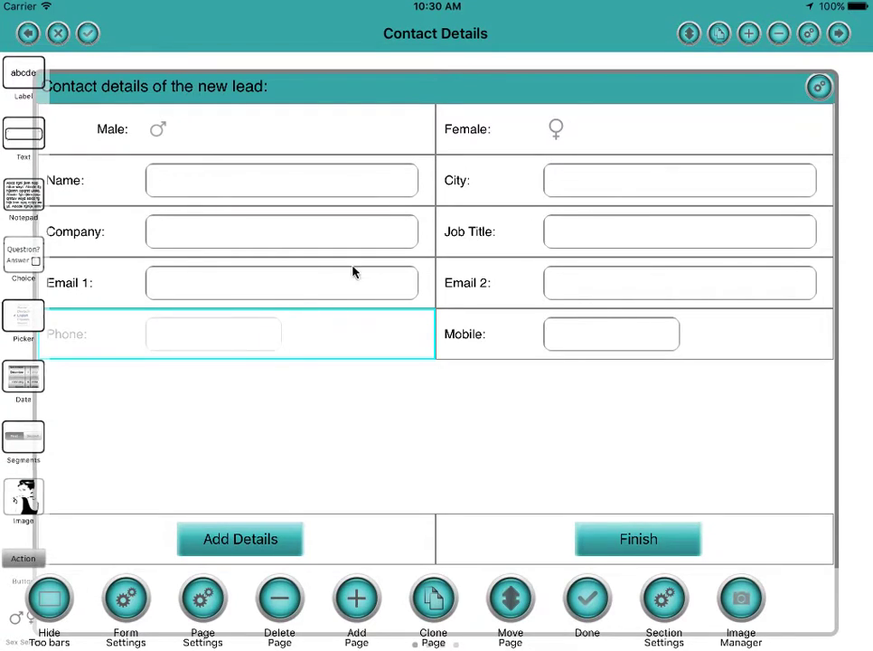
click(524, 85)
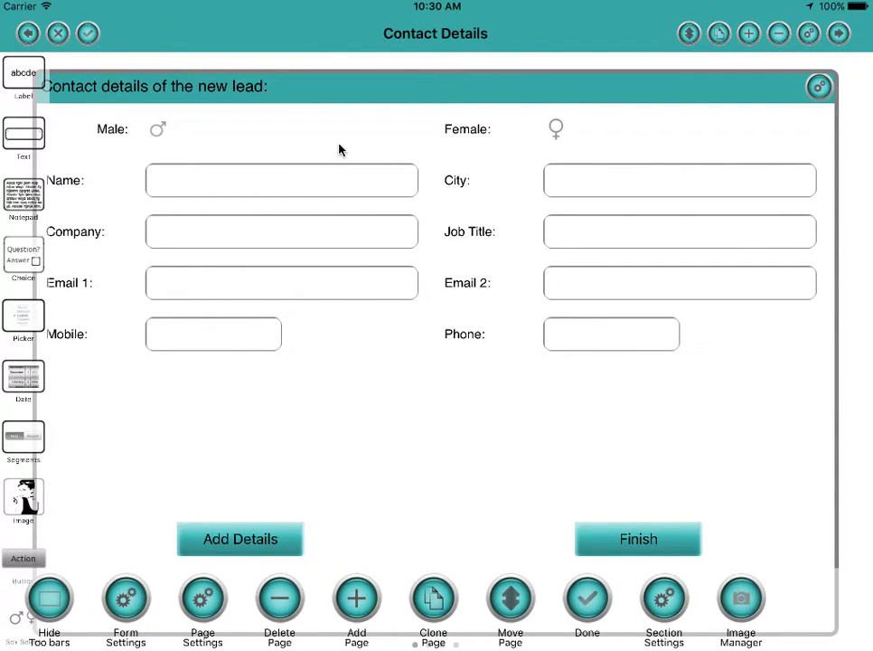
Finish designing, then test-run Sales Lead Copy and Sales Lead twice each to compare layouts.
click(87, 33)
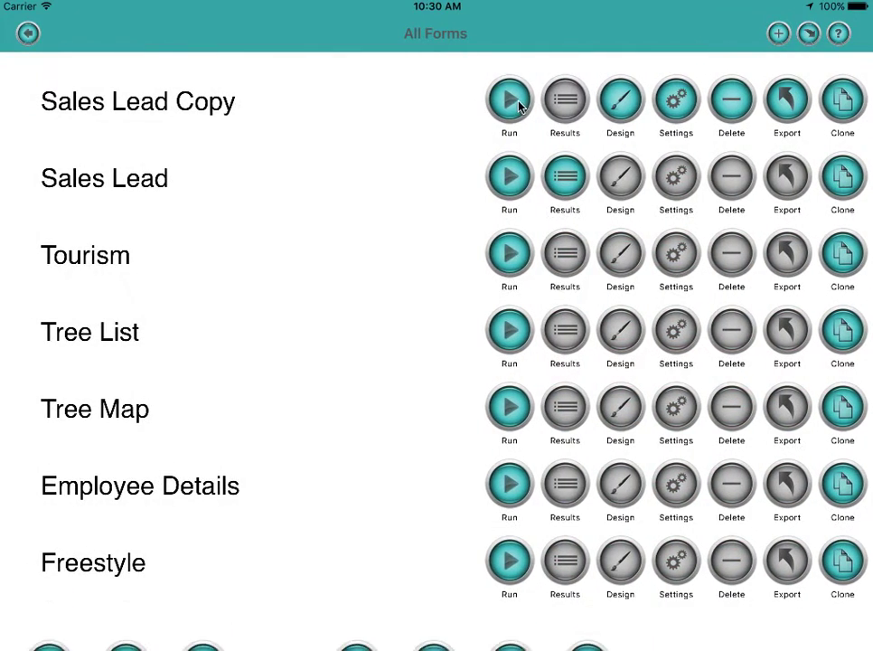
click(511, 104)
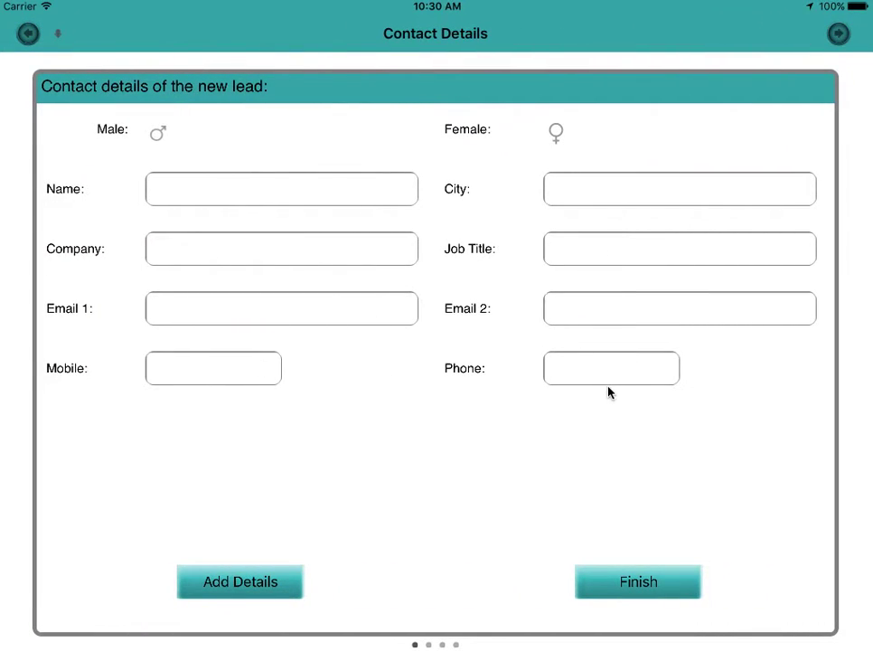
click(28, 34)
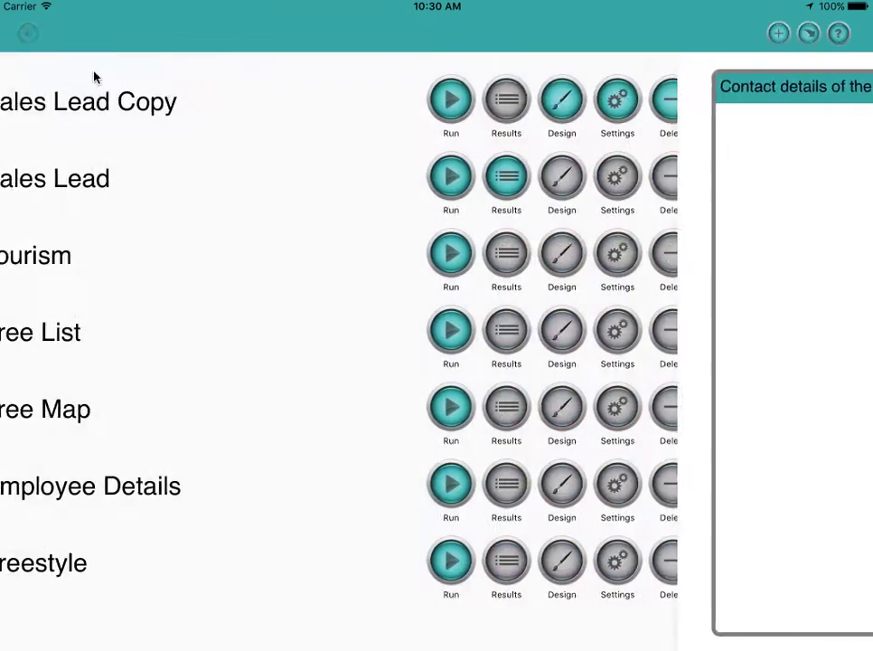
click(509, 178)
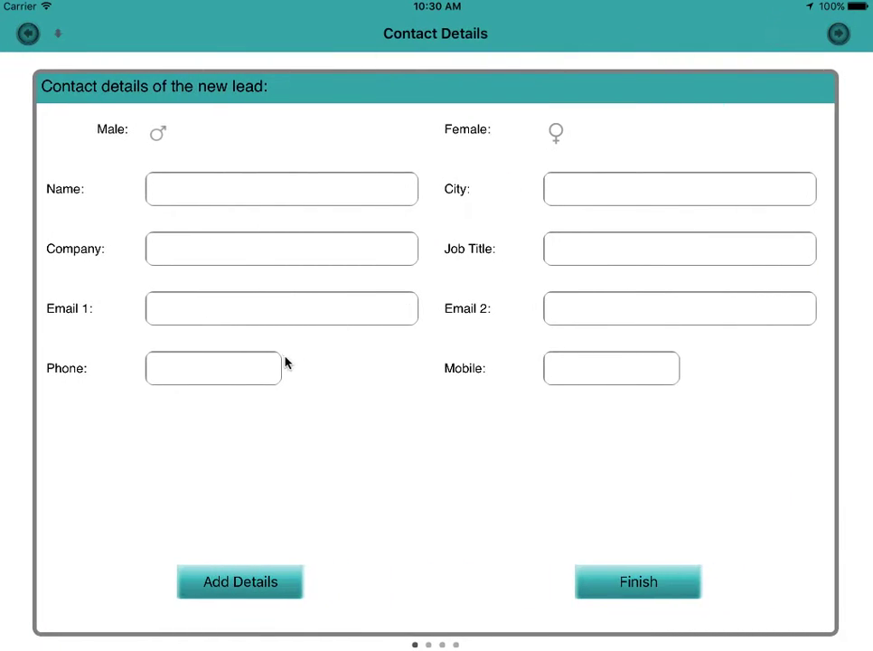
click(28, 34)
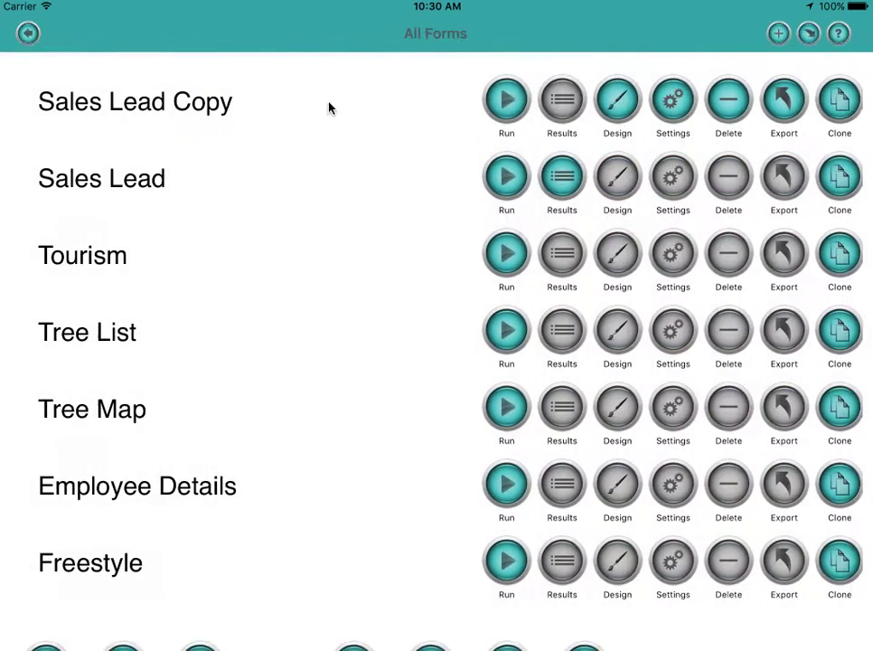
click(502, 100)
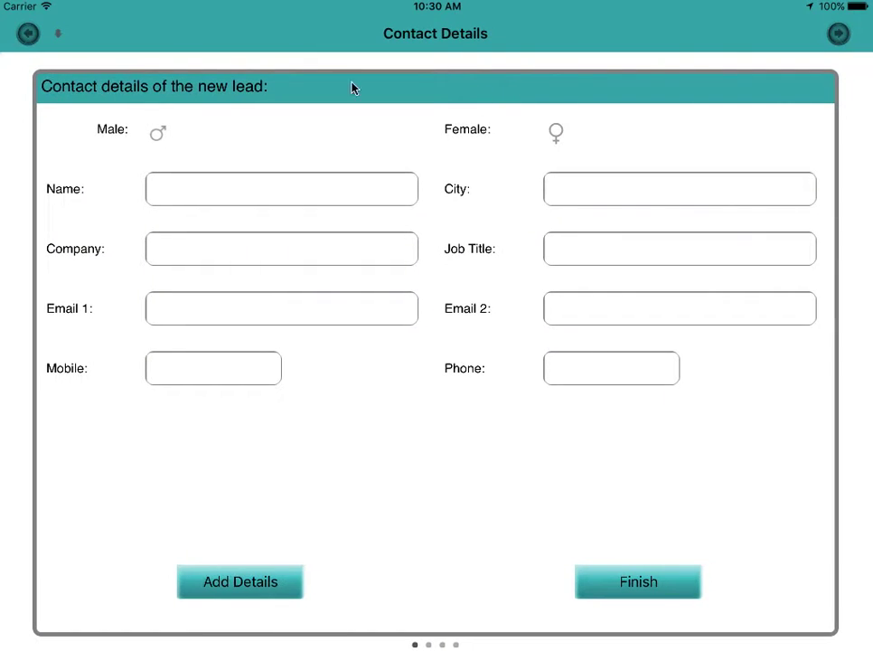
click(30, 36)
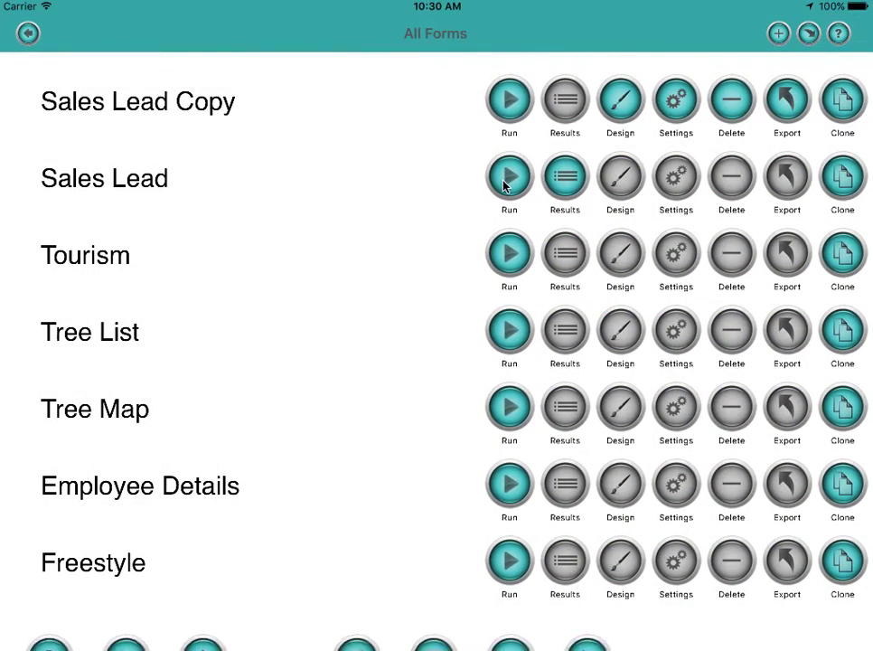
click(504, 185)
click(28, 33)
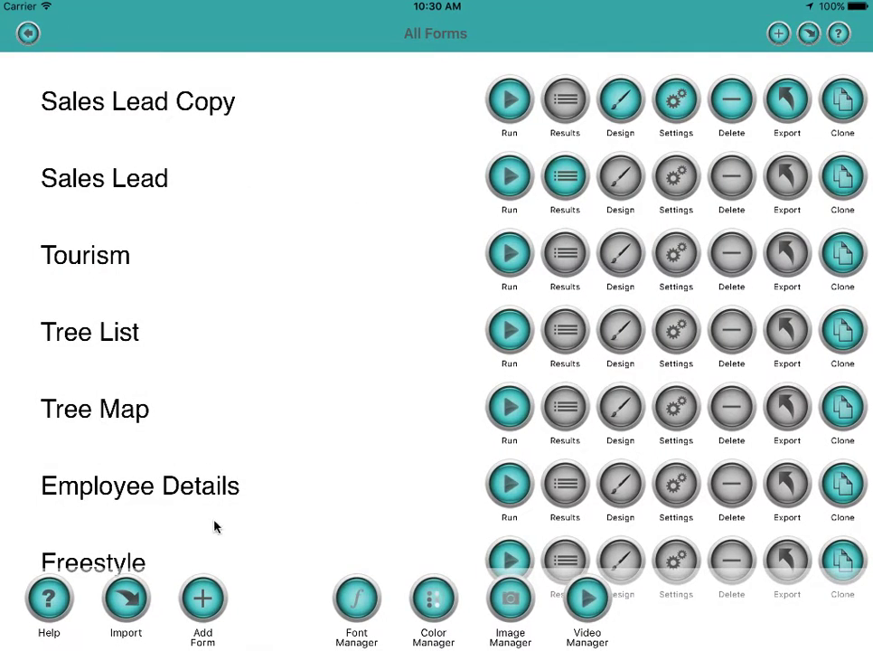
Return to the main screen and open My Forms, which lists Sales Lead Copy.
click(28, 35)
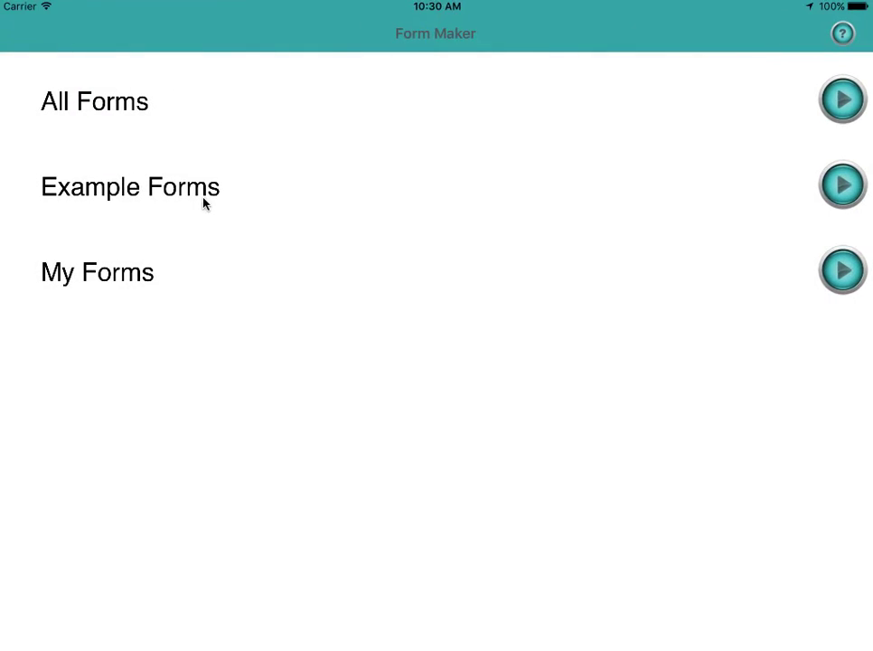
click(849, 277)
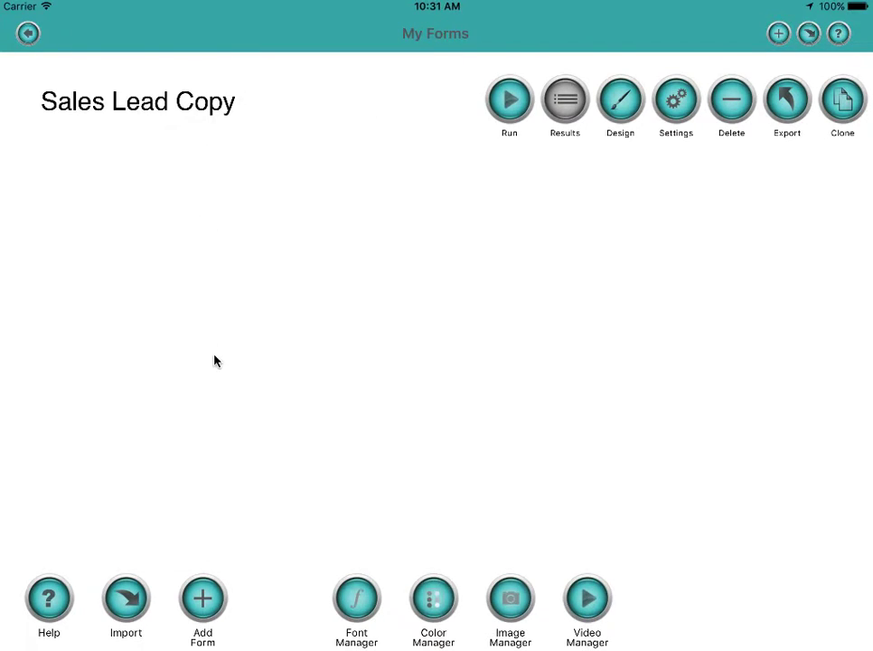
Add a new form named Survey, keeping Both orientation and Grid format.
click(203, 600)
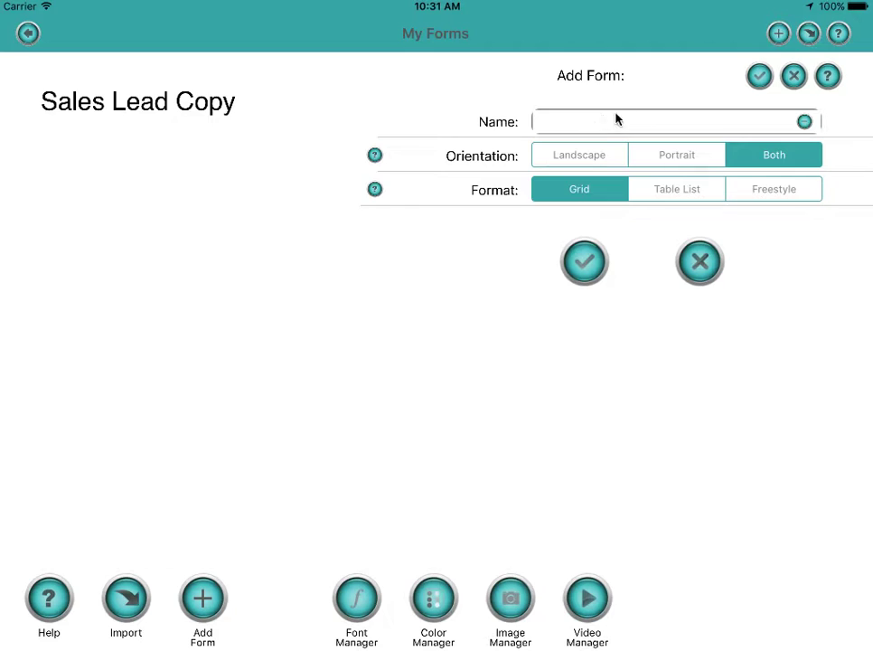
click(615, 117)
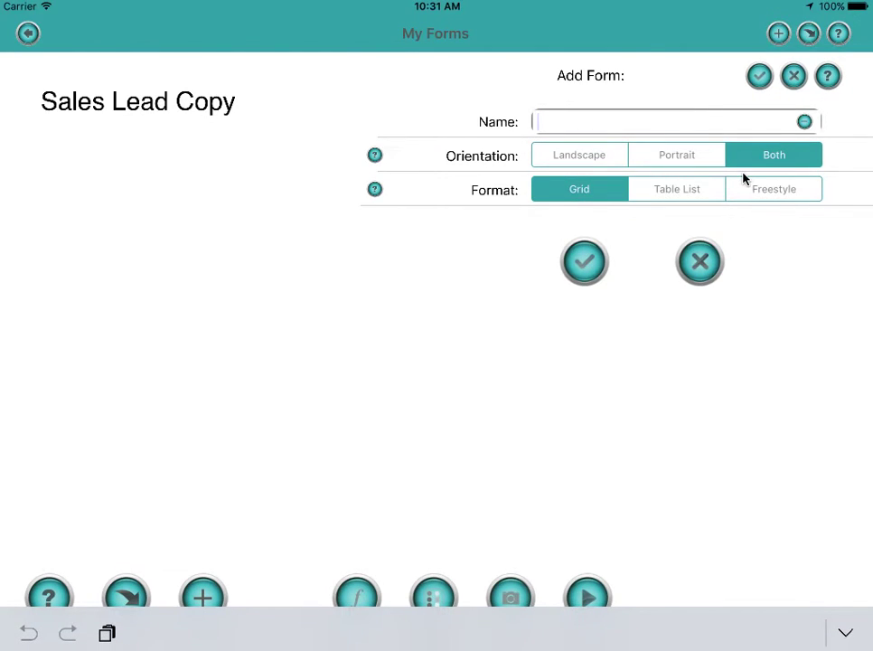
text(Survey)
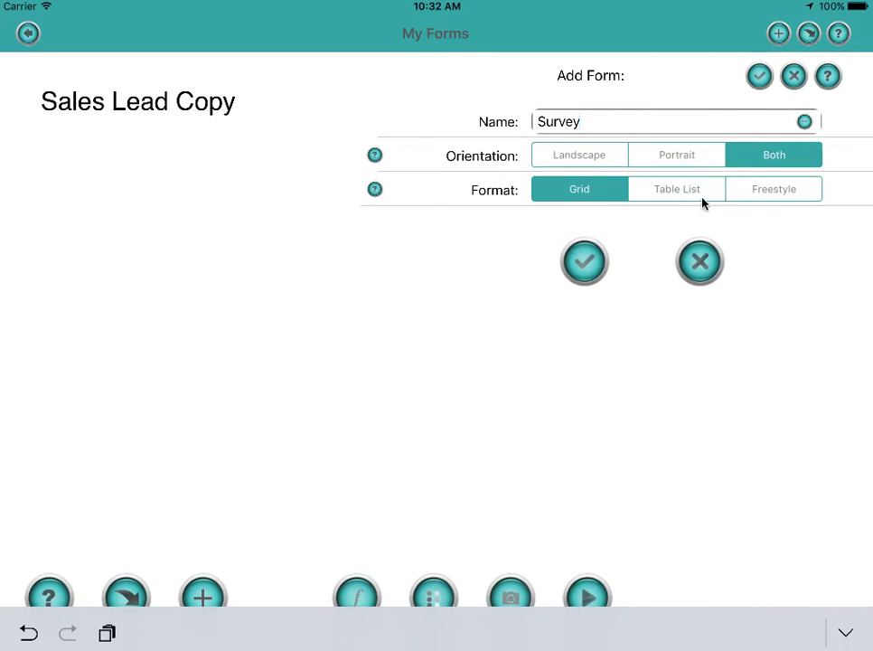
Confirm the Survey form and open its designer on the empty Example Page.
click(584, 264)
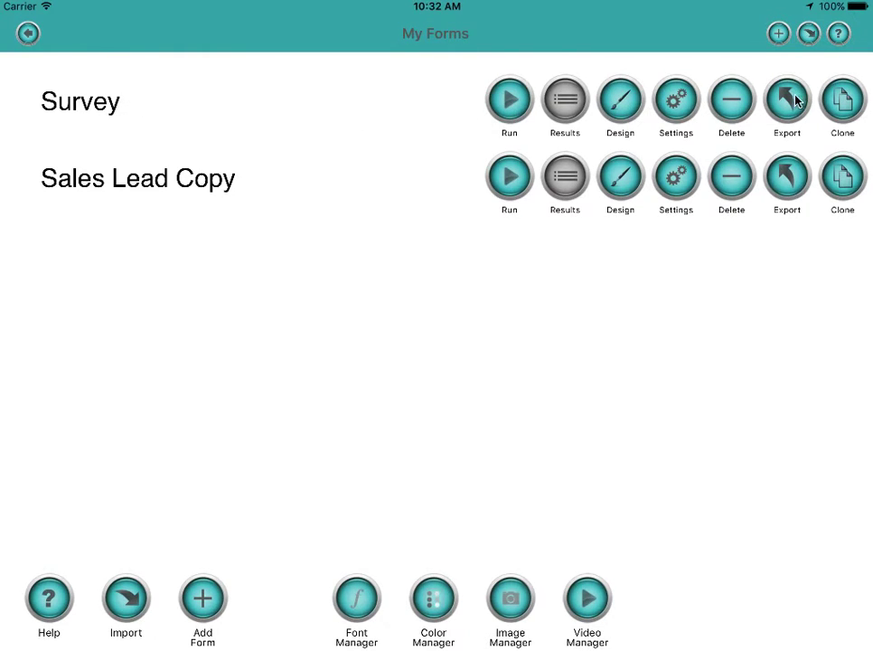
click(619, 101)
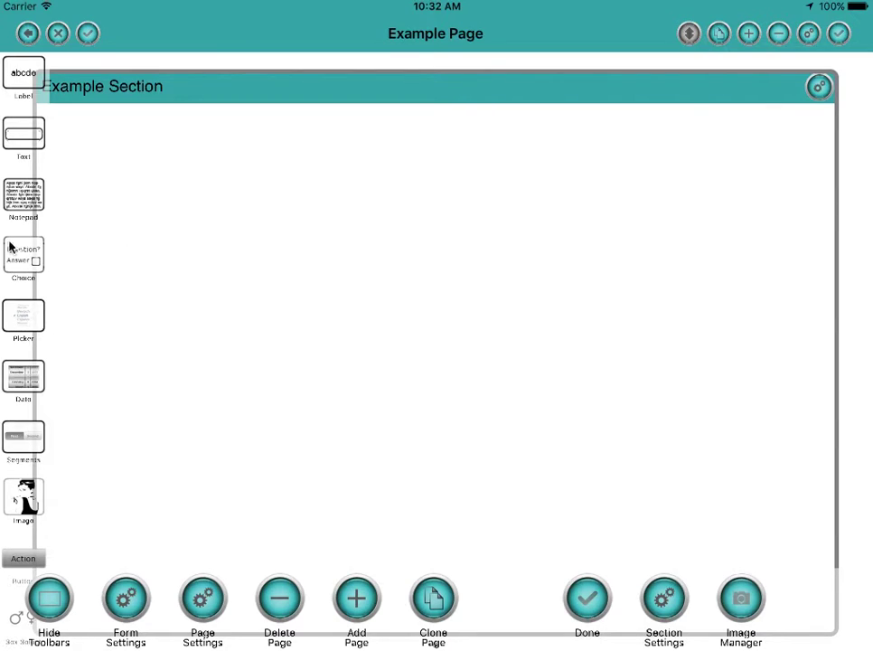
Add a Choice question with a third answer and relabel it 'How was your holiday?'.
drag(22, 259, 247, 207)
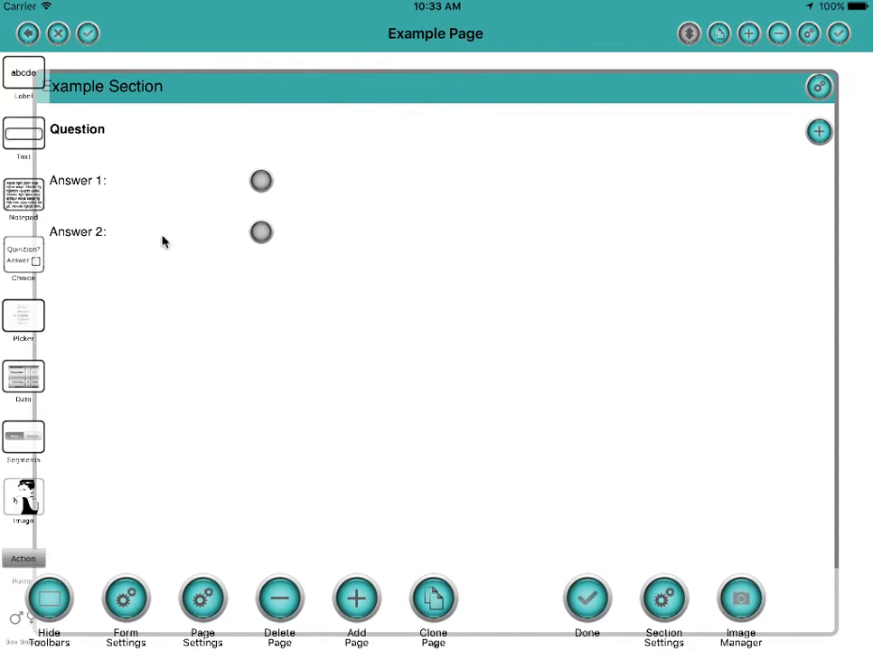
click(818, 132)
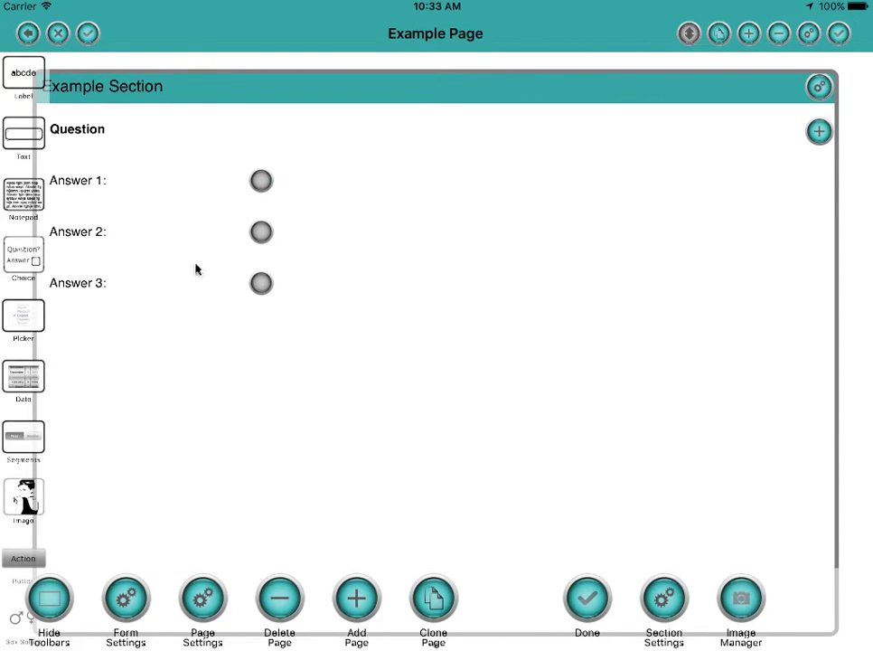
click(86, 136)
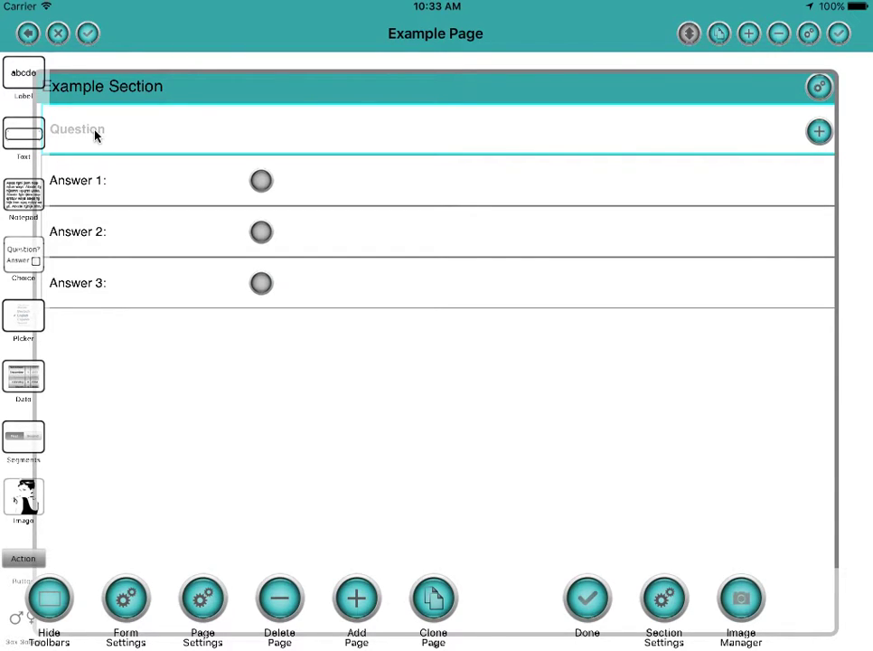
click(95, 134)
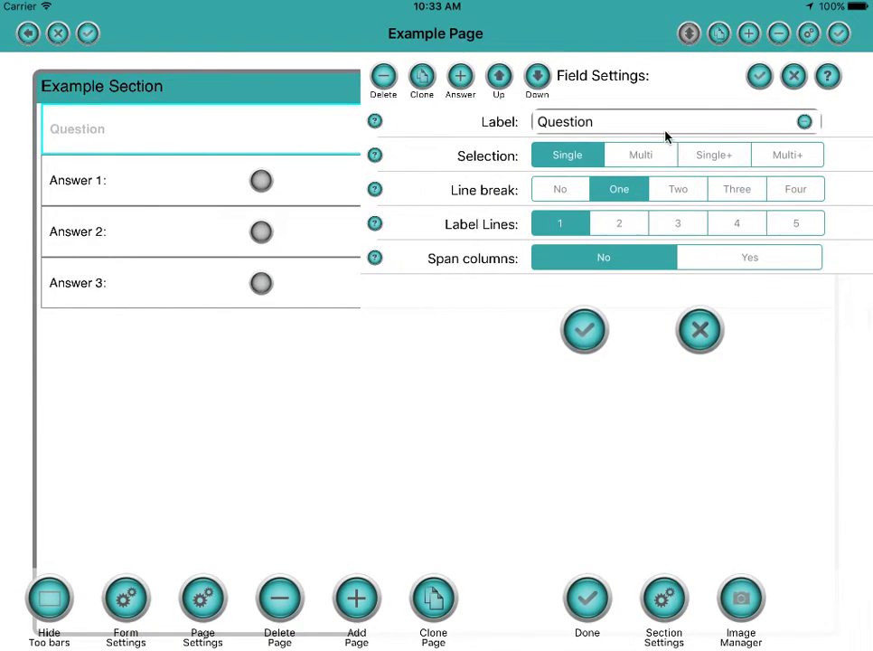
click(613, 128)
key(BackSpace)
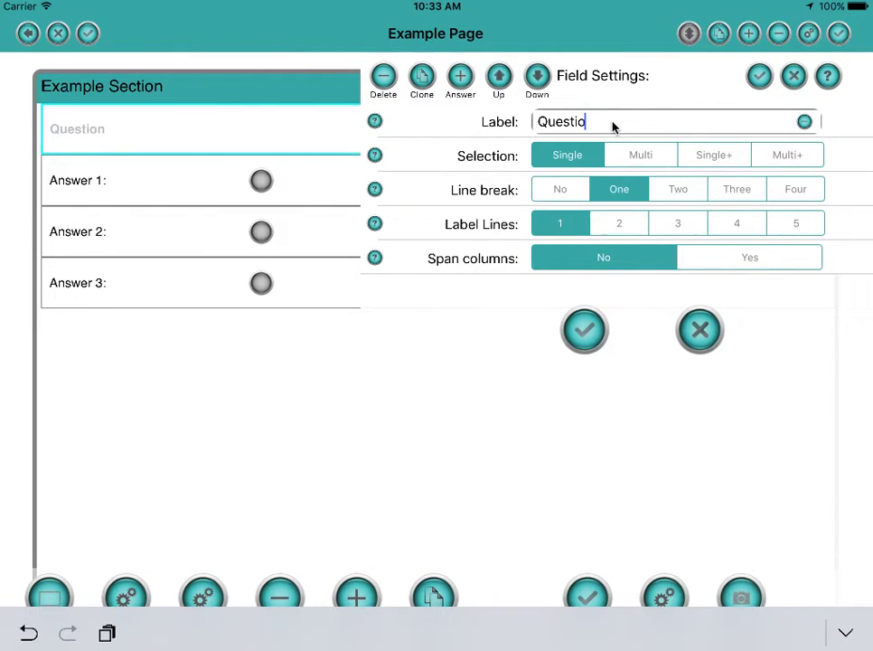
key(BackSpace)
key(BackSpace)
key(BackSpace)
key(BackSpace)
key(BackSpace)
key(BackSpace)
key(BackSpace)
text(How was your hol)
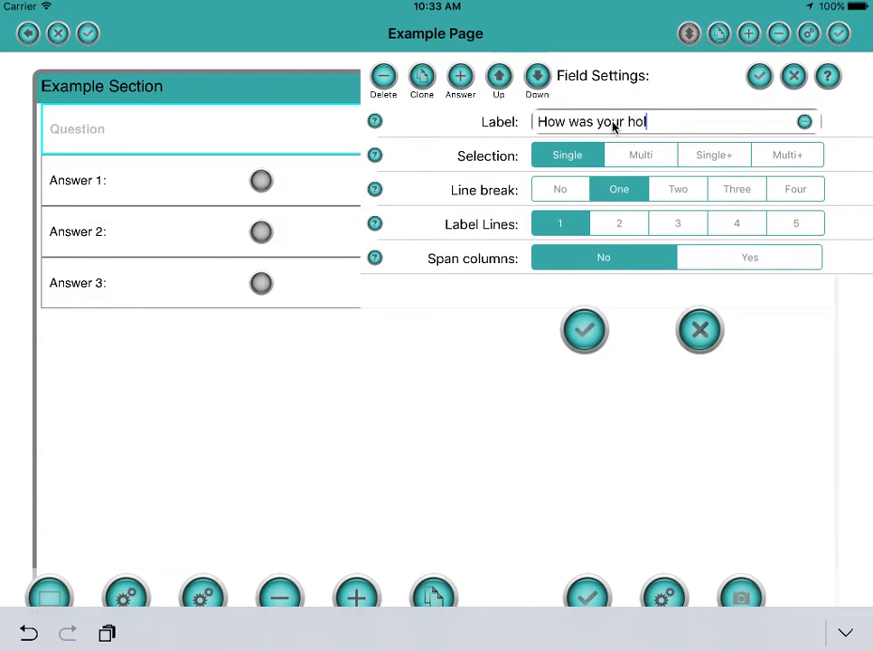
text(iday?)
Save the question label and rename the first holiday answer to Great.
click(759, 79)
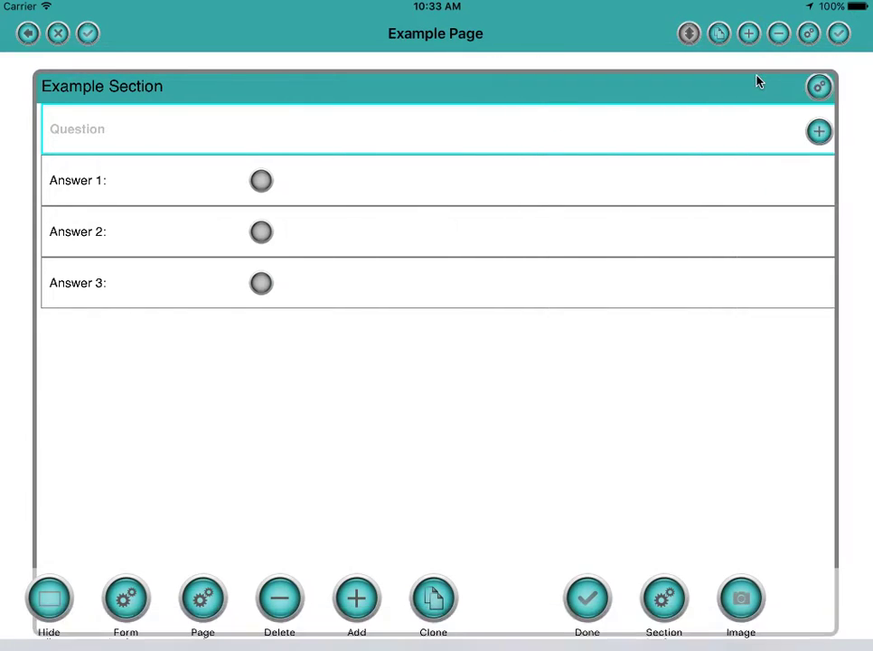
click(116, 185)
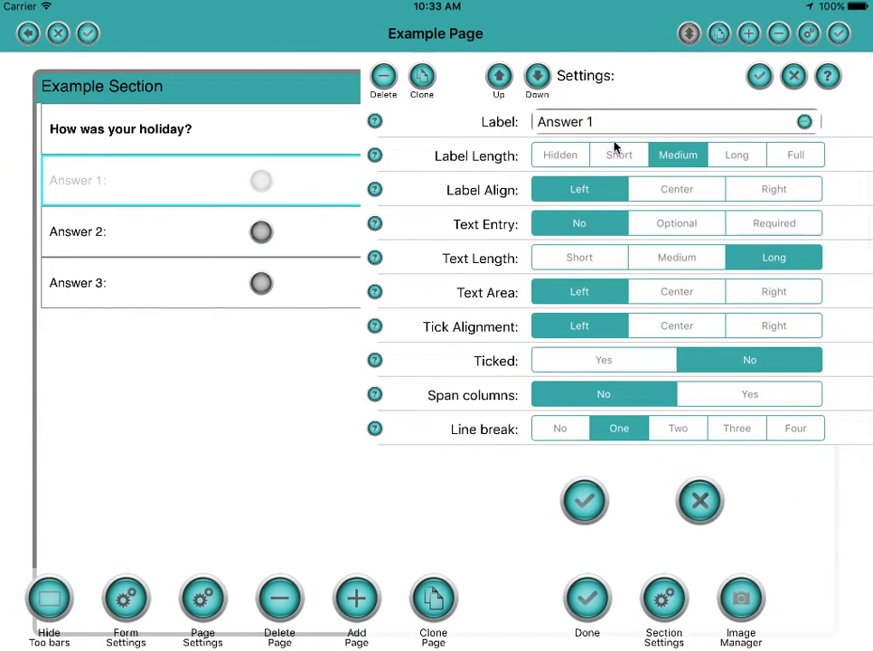
click(619, 126)
key(BackSpace)
key(BackSpace)
key(BackSpace)
key(BackSpace)
key(BackSpace)
key(BackSpace)
key(BackSpace)
key(BackSpace)
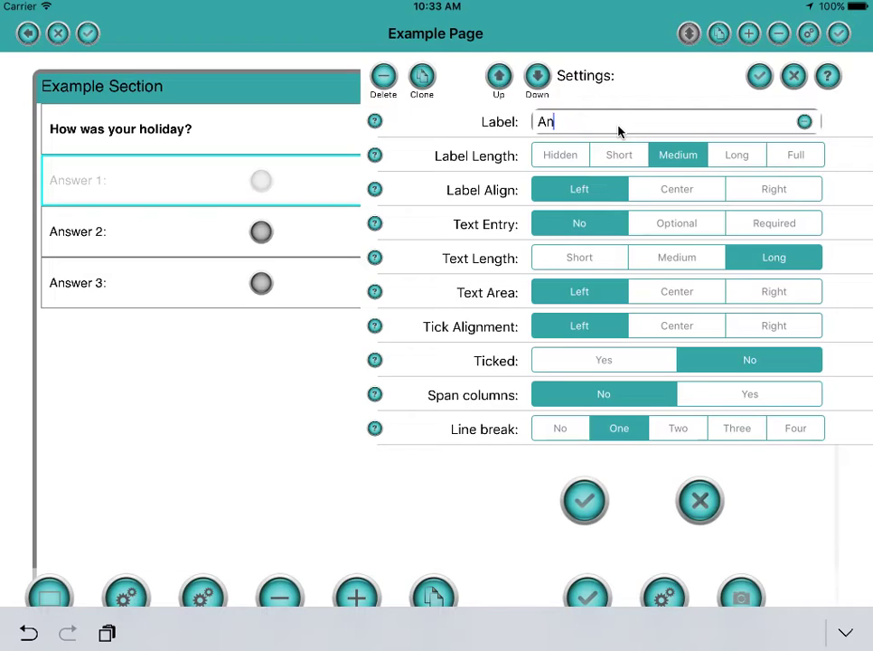
text(Gres)
key(BackSpace)
text(at)
click(759, 76)
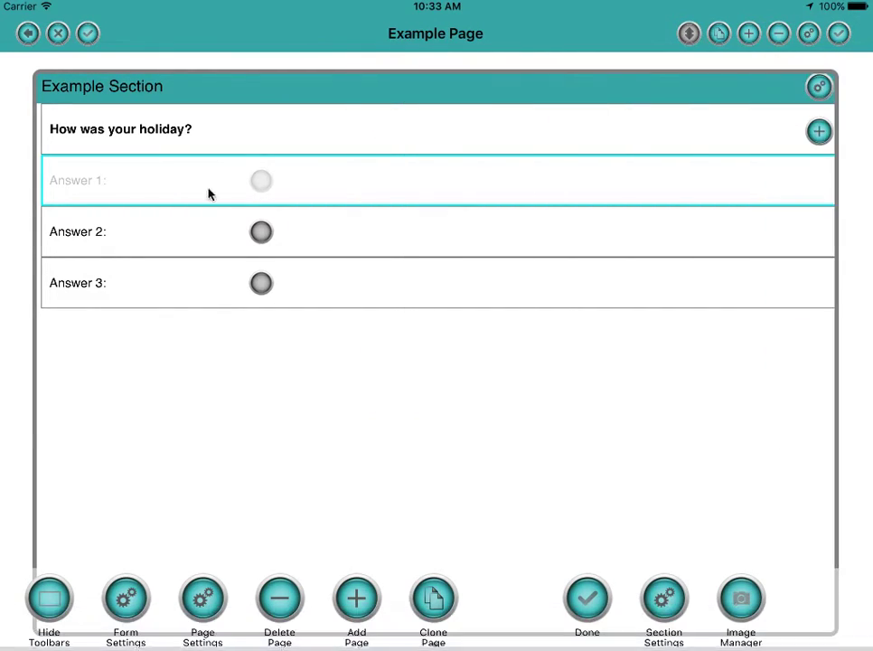
Rename the second answer from Answer 2 to Good.
click(103, 241)
click(103, 238)
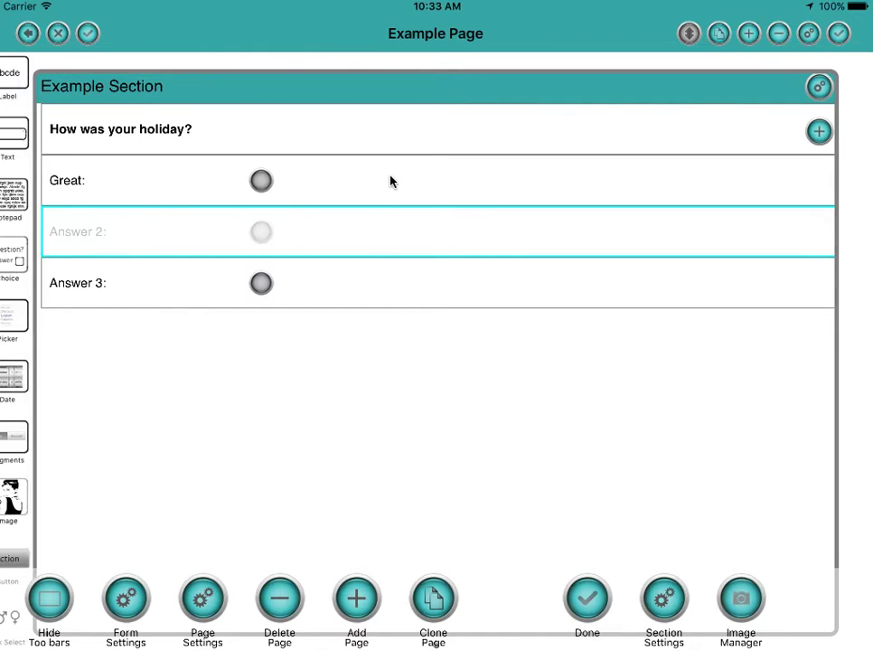
click(610, 123)
key(BackSpace)
key(BackSpace)
key(BackSpace)
key(BackSpace)
key(BackSpace)
key(BackSpace)
key(BackSpace)
key(BackSpace)
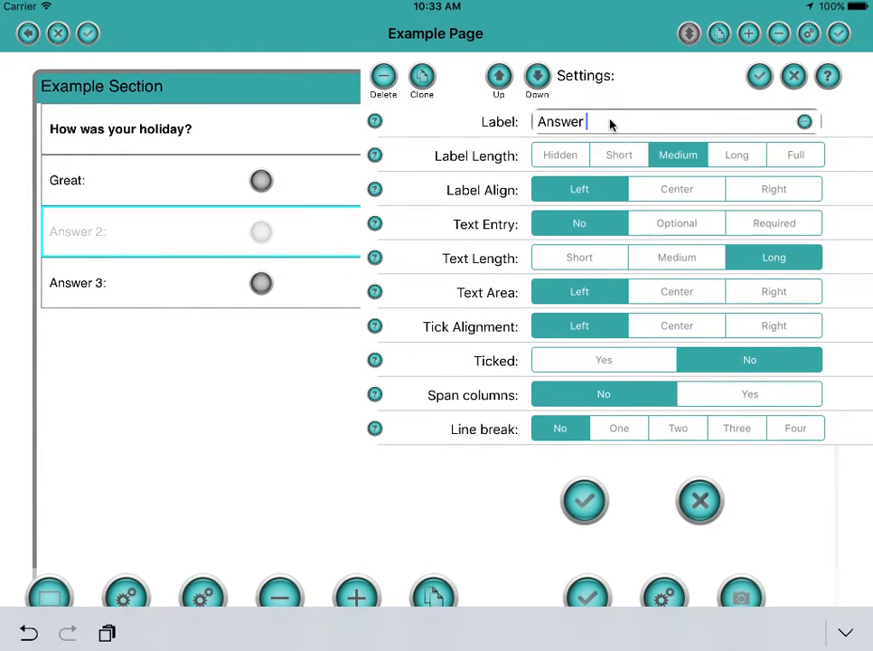
text(Good)
click(759, 77)
Rename the third answer to Poor and bring up the Section Settings.
click(98, 285)
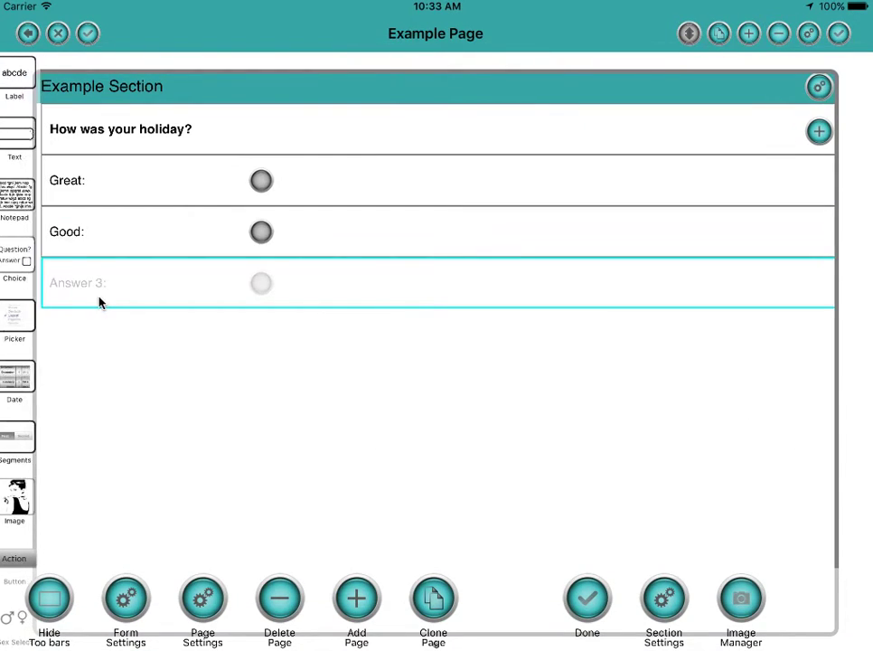
click(638, 126)
key(BackSpace)
key(BackSpace)
key(BackSpace)
key(BackSpace)
key(BackSpace)
key(BackSpace)
key(BackSpace)
key(BackSpace)
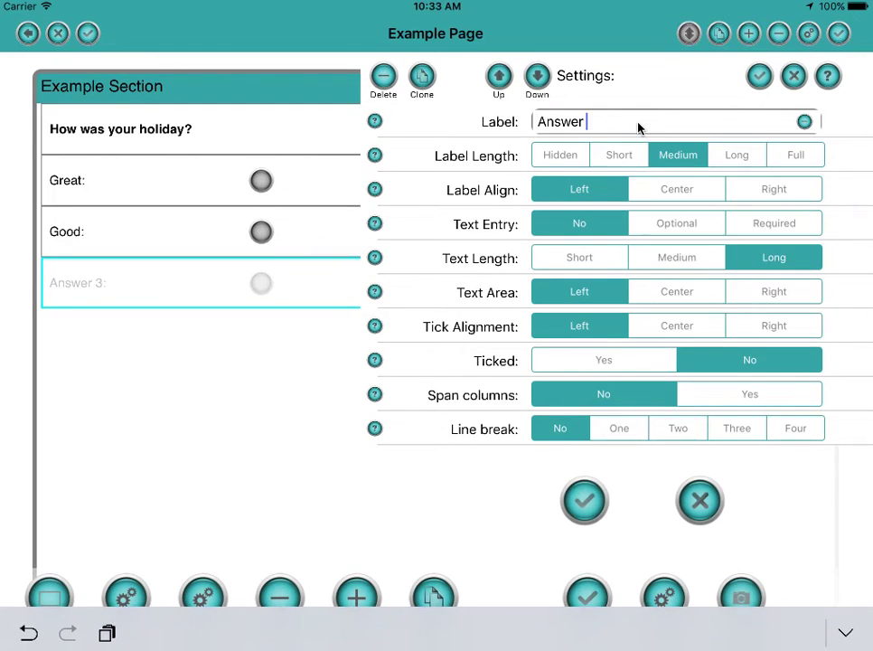
text(Poor)
click(759, 77)
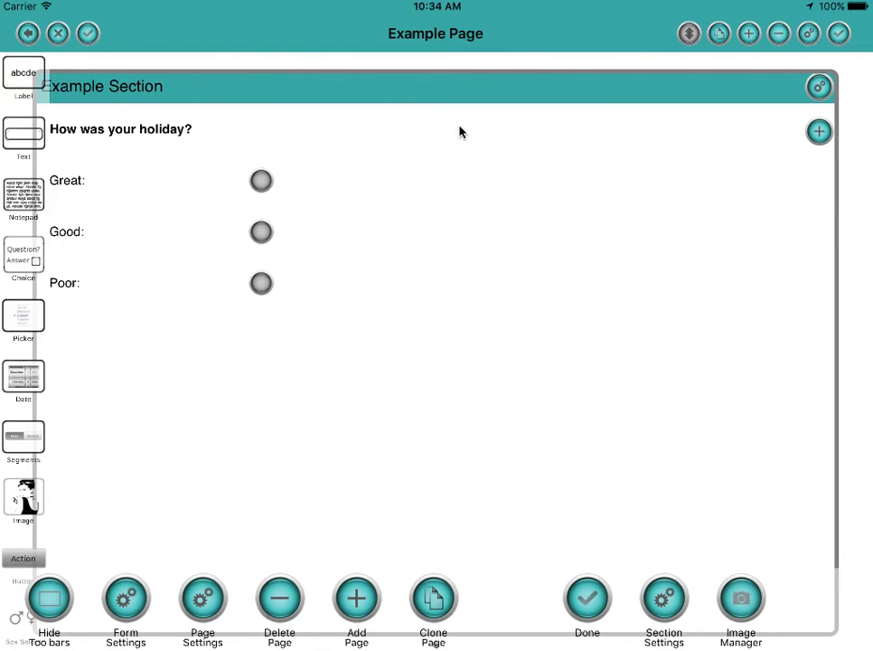
click(819, 88)
Change the Example Section to 2 columns, then to 3 so Great, Good and Poor share one row.
click(627, 158)
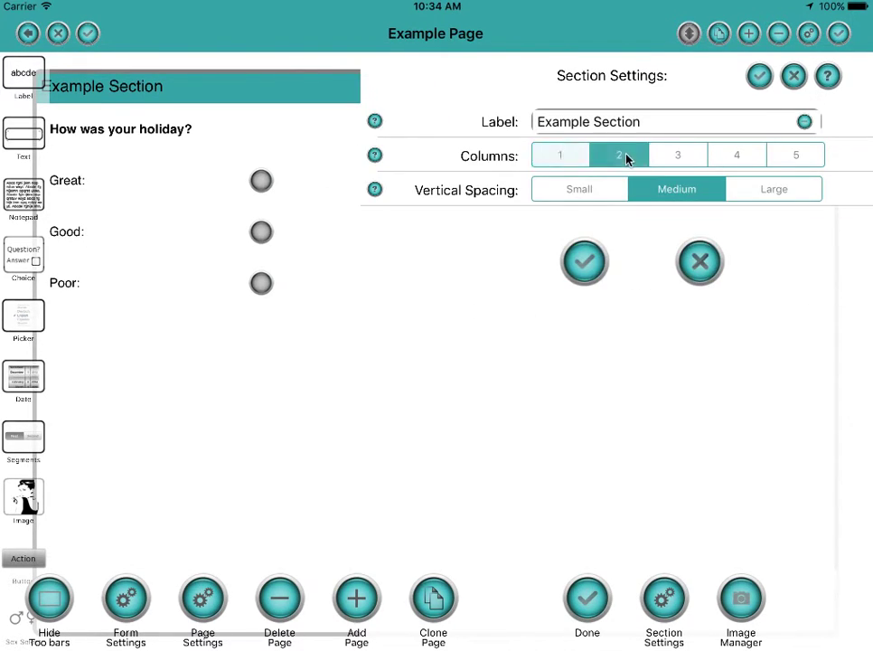
click(583, 262)
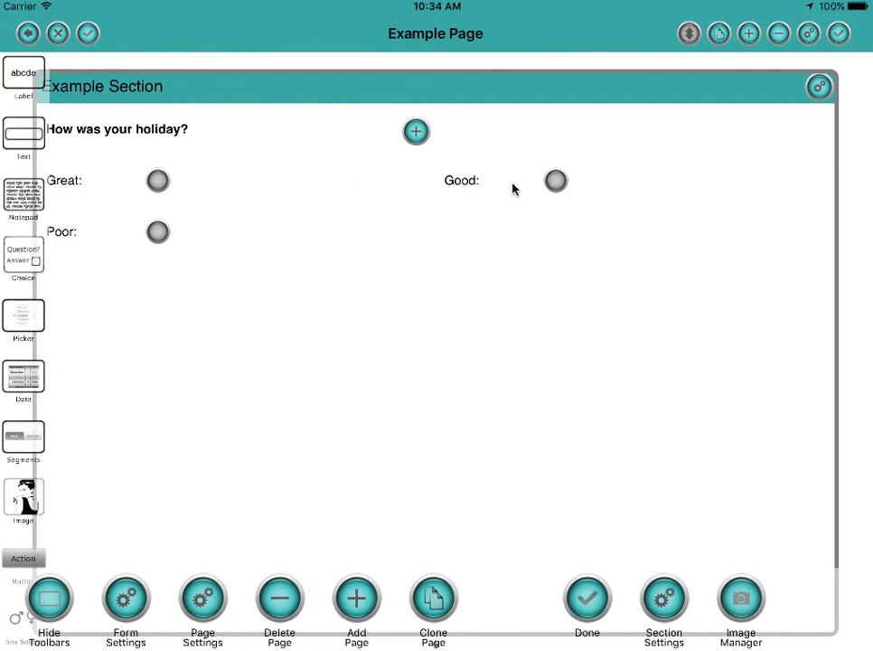
click(818, 86)
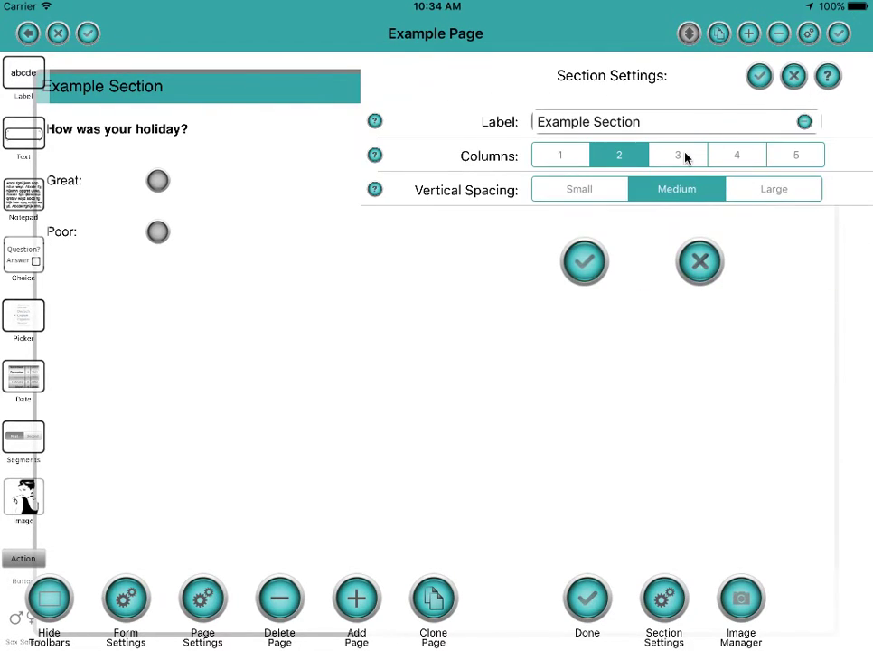
click(678, 156)
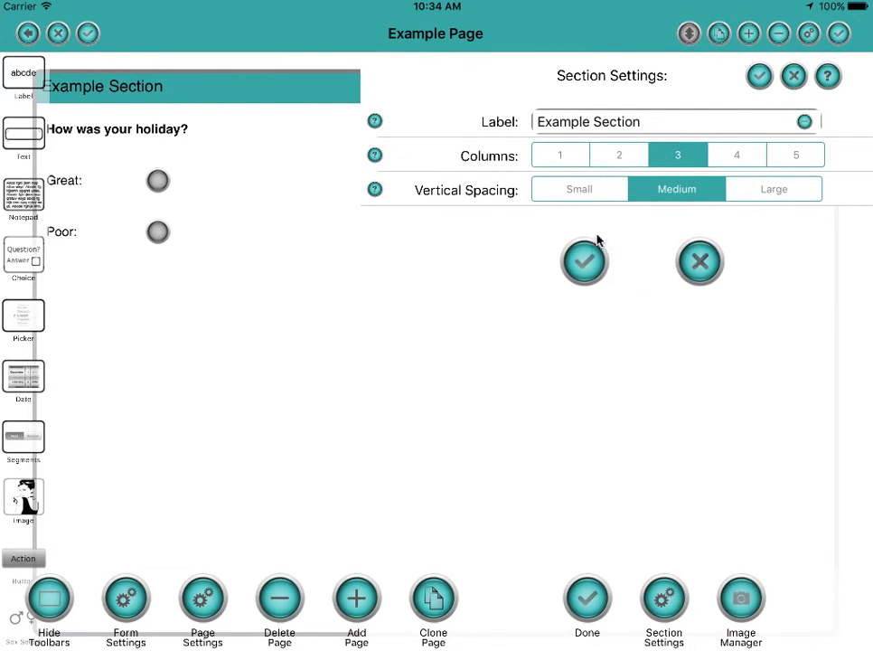
click(587, 260)
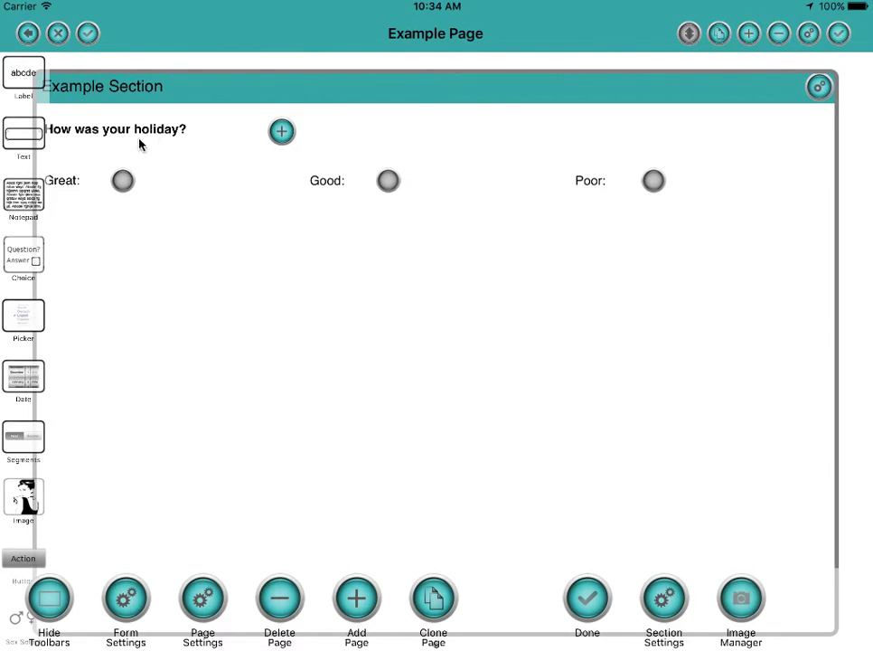
Relabel the Poor answer 'Other' and give it an Optional text entry box.
click(597, 184)
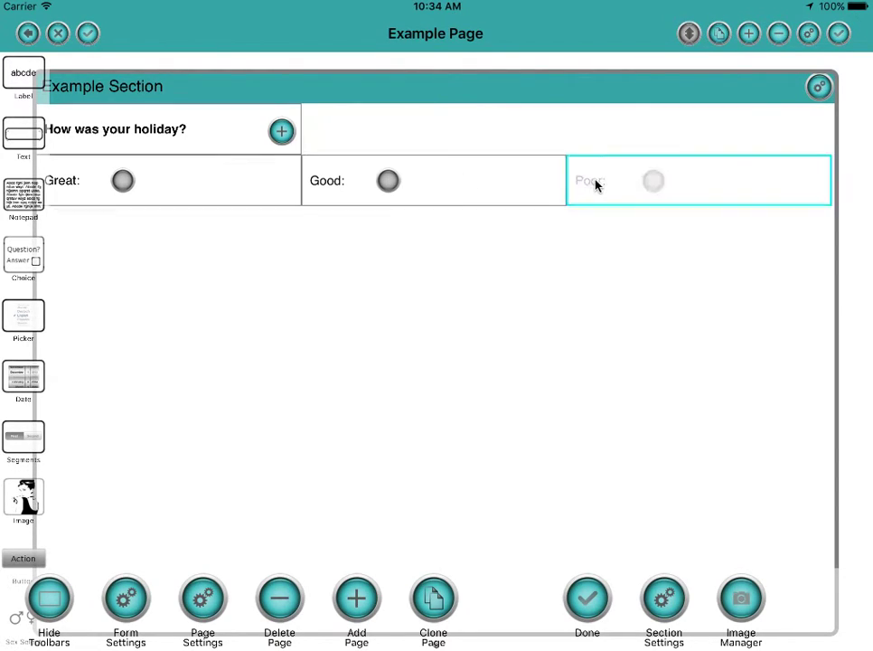
click(608, 184)
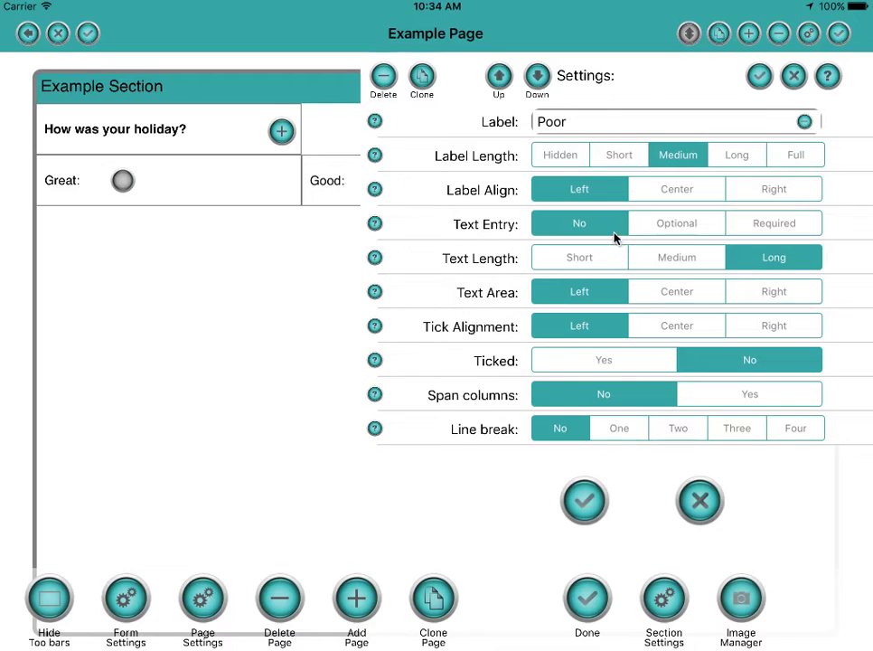
click(577, 123)
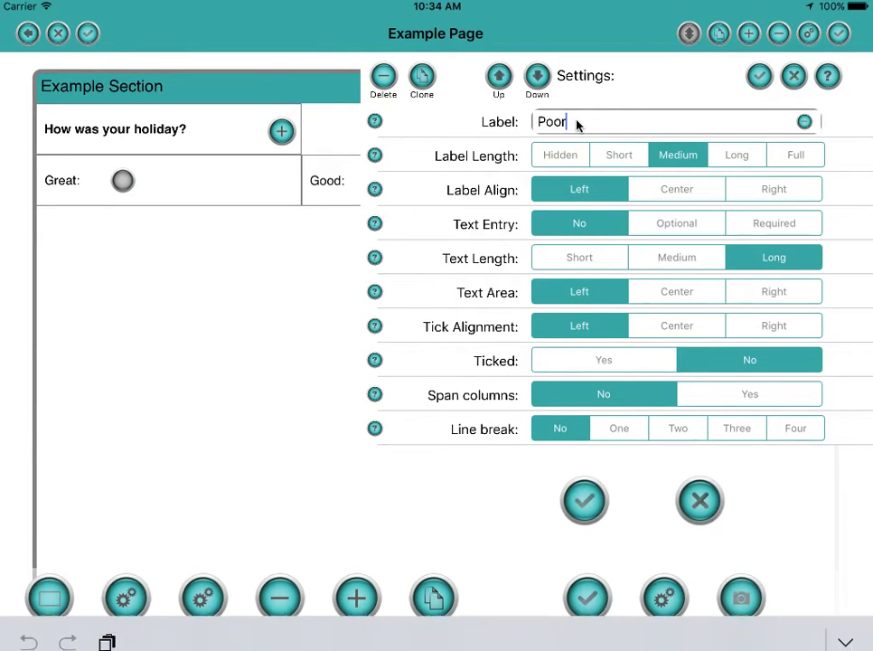
key(BackSpace)
key(BackSpace)
key(BackSpace)
key(BackSpace)
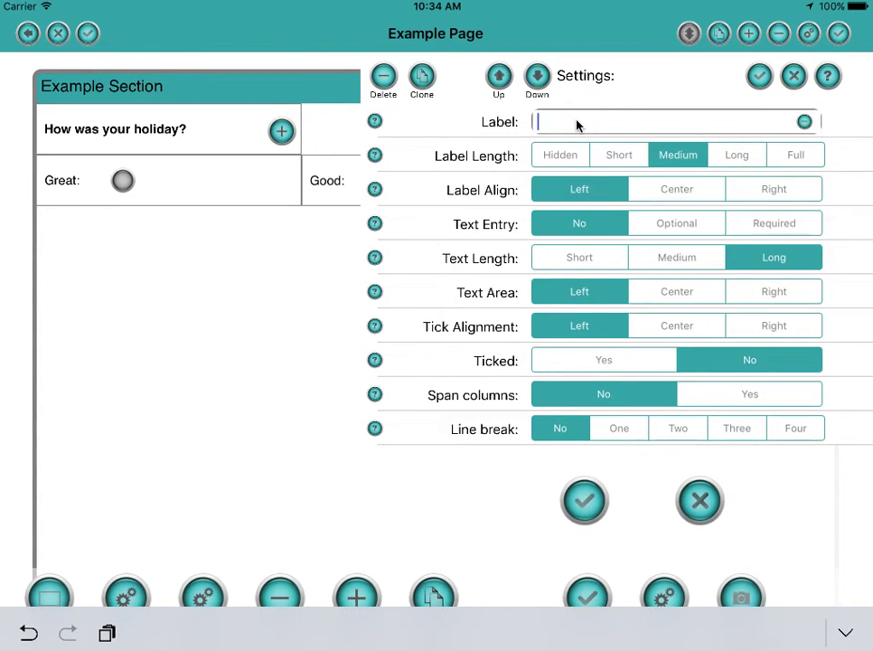
text(Other)
click(670, 222)
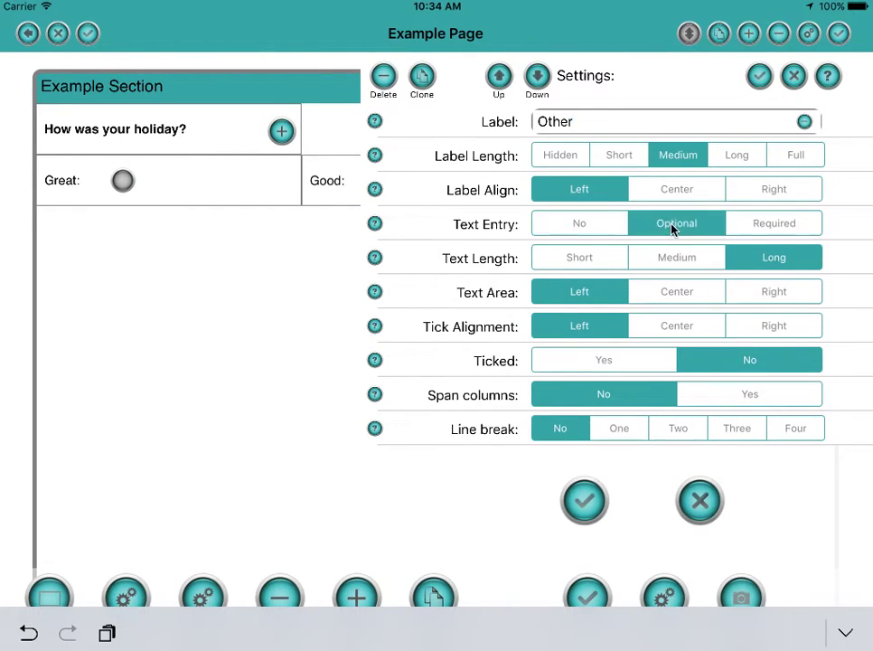
click(759, 78)
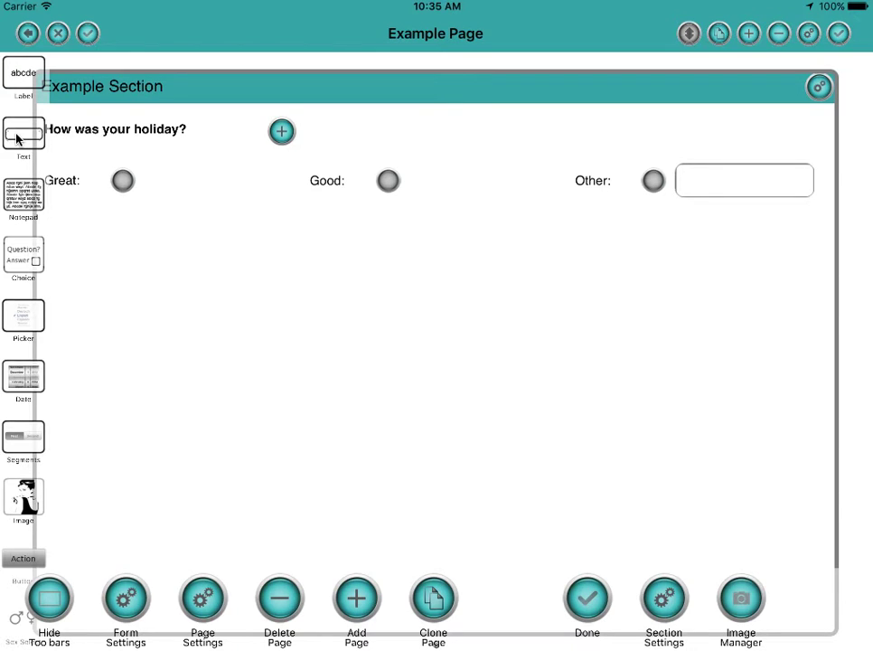
Add a Text field below the answers and label it Name.
drag(16, 137, 316, 307)
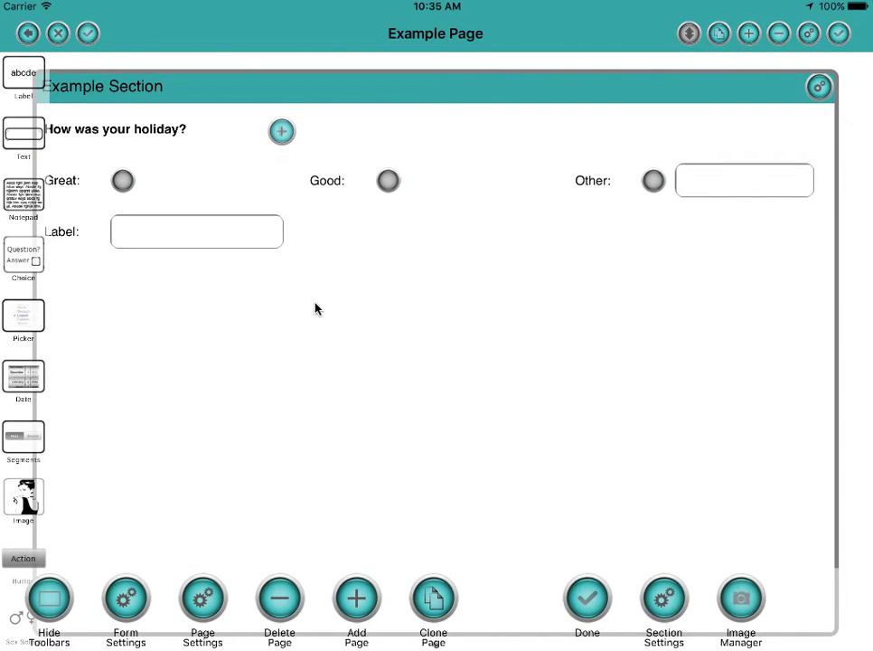
click(228, 243)
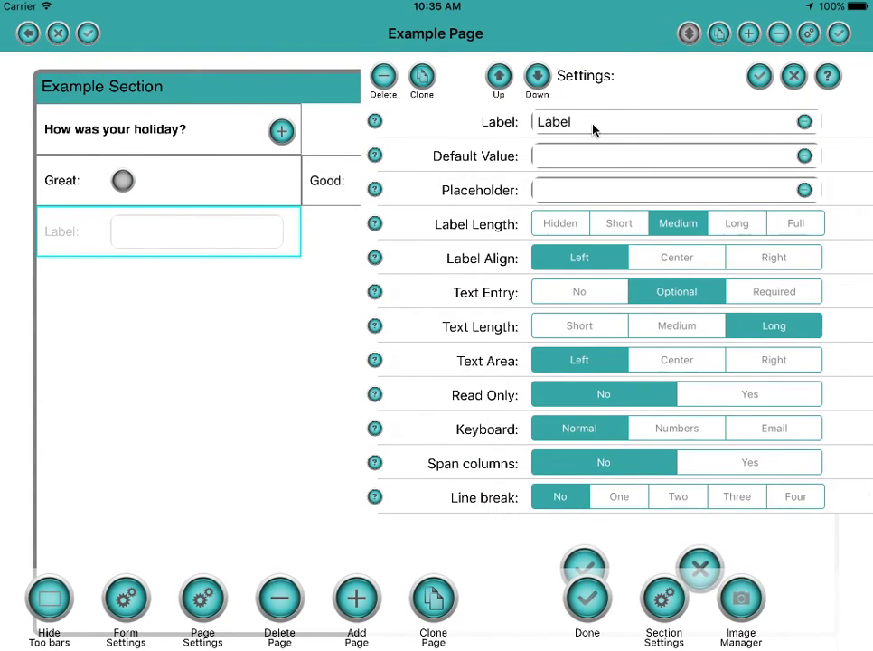
click(593, 129)
key(BackSpace)
key(BackSpace)
key(BackSpace)
key(BackSpace)
key(BackSpace)
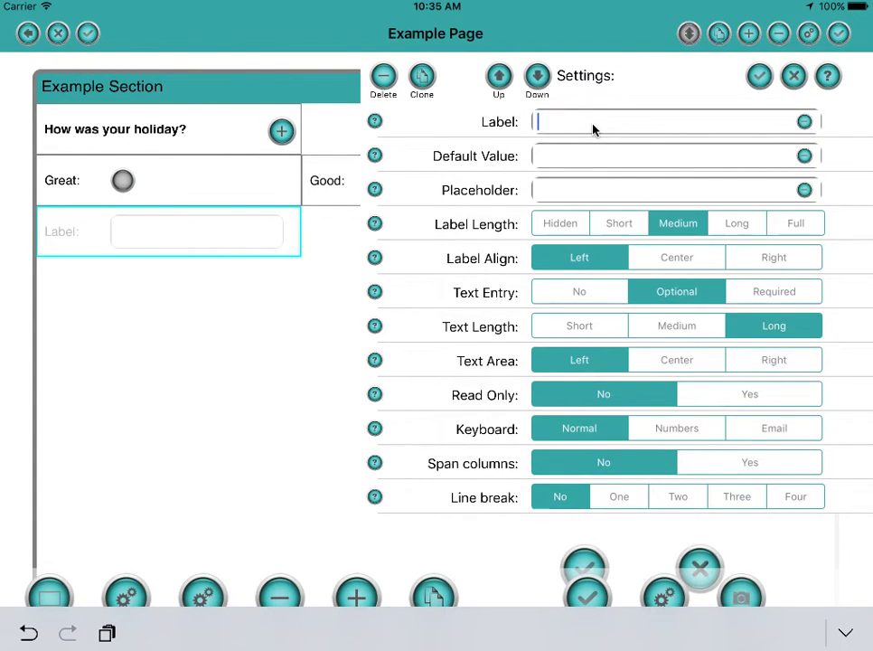
text(Name)
click(758, 75)
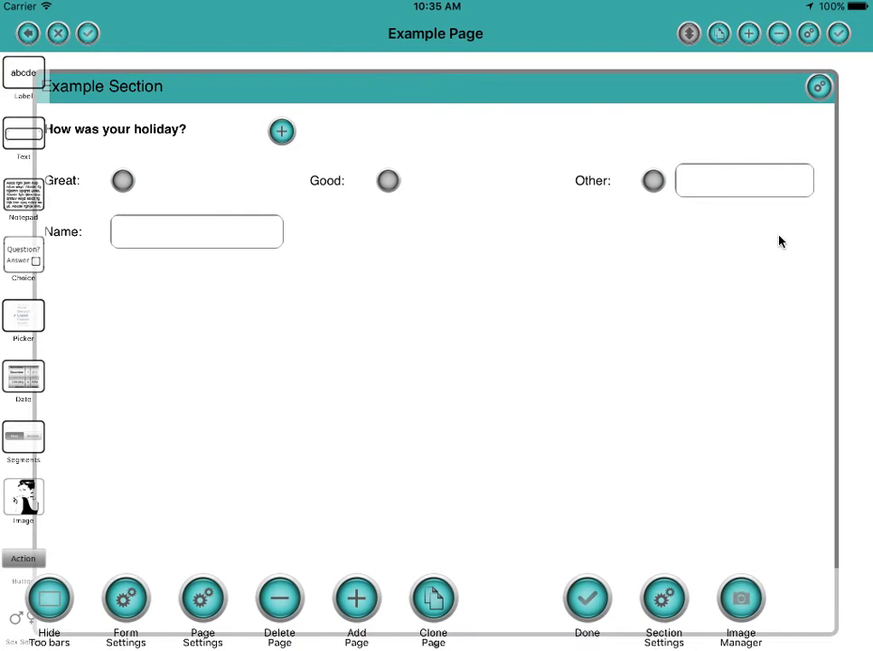
Set the Name field's Span columns to Yes so it stretches full width.
drag(186, 241, 193, 244)
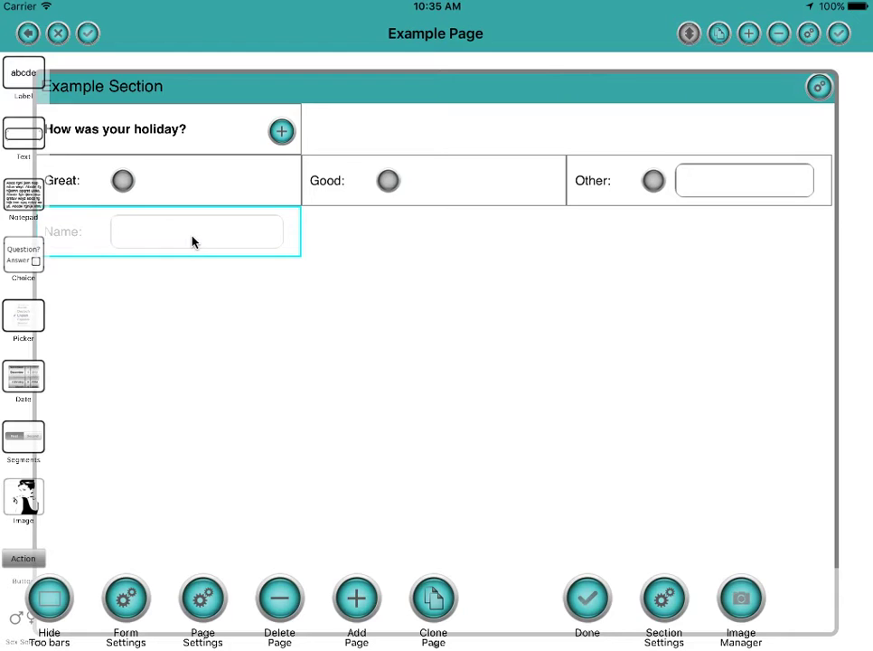
drag(193, 242, 180, 254)
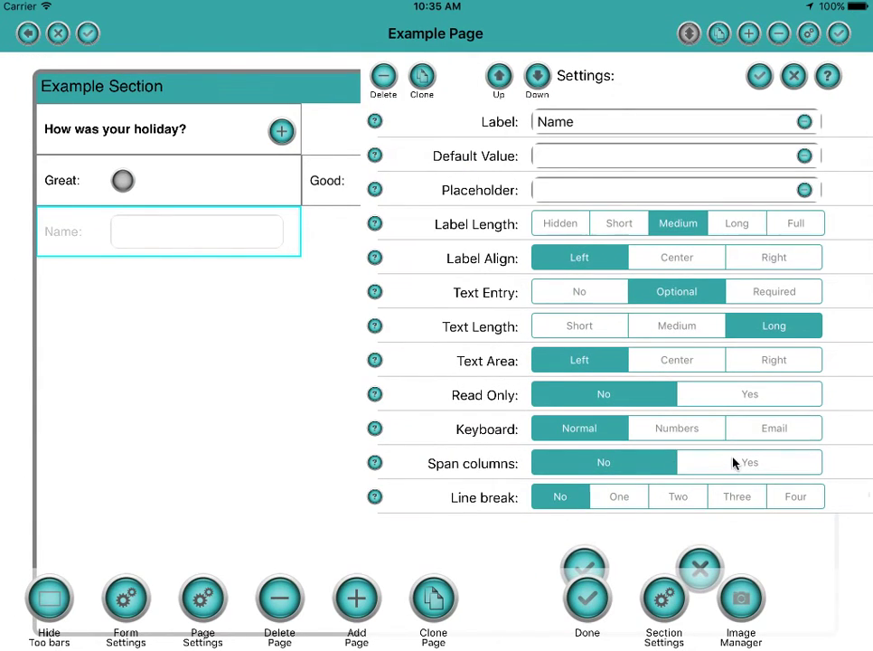
click(734, 462)
click(759, 76)
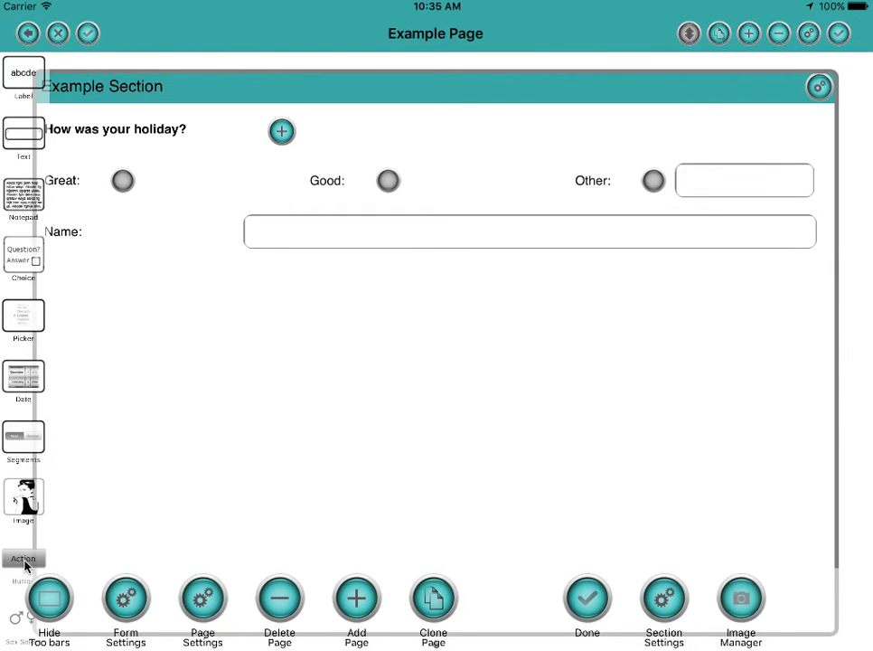
Place an action button below Name with three line breaks, spanning all columns.
drag(25, 565, 446, 241)
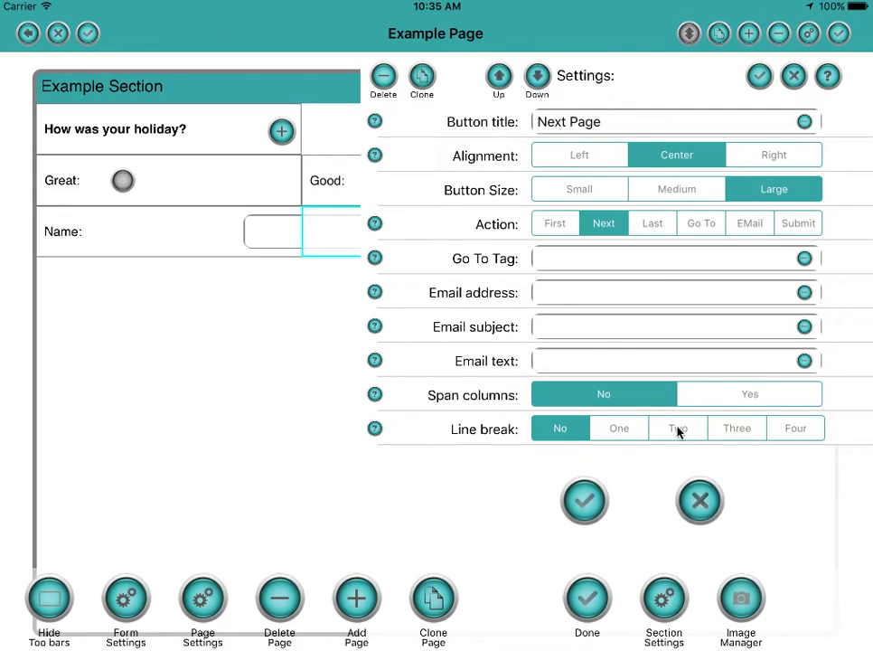
click(729, 431)
click(759, 76)
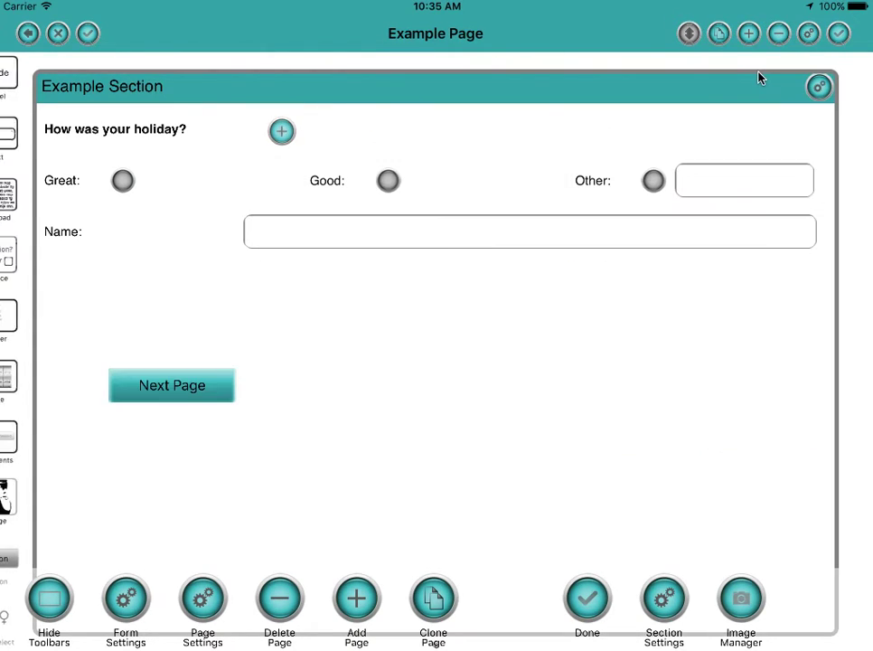
drag(149, 398, 176, 406)
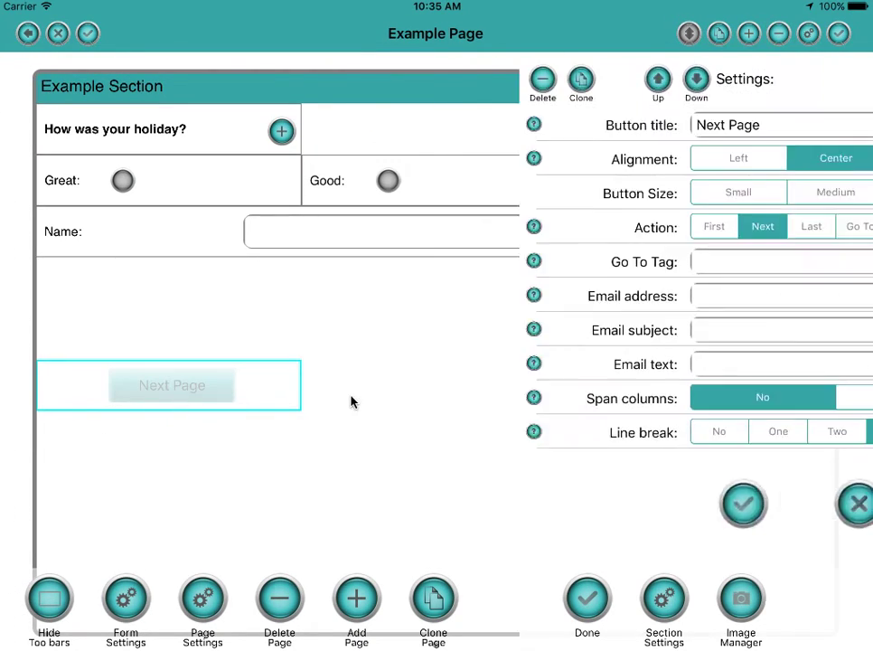
click(719, 397)
click(761, 77)
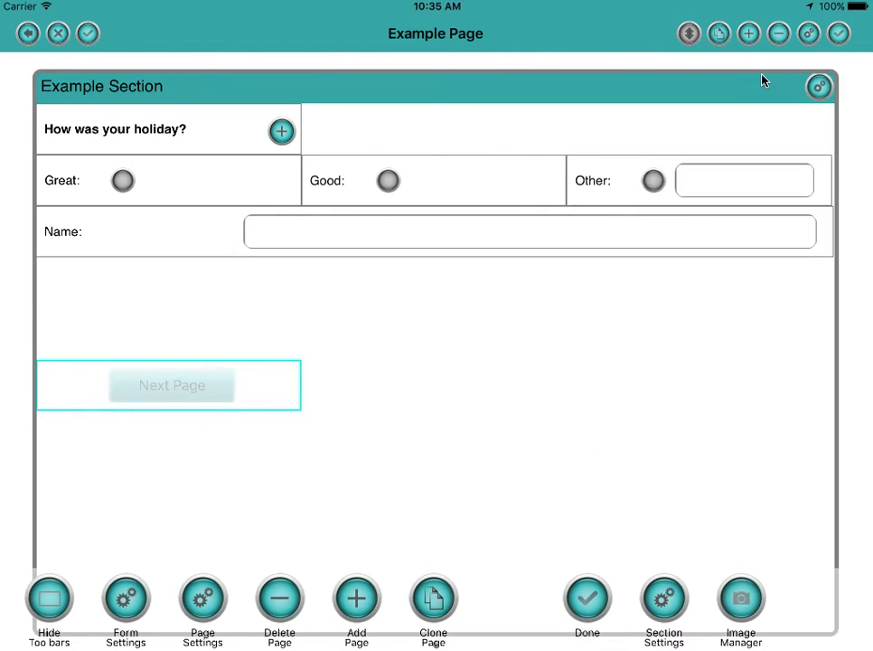
Retitle the button from Next Page to 'Submit' and set its Action to Submit.
drag(435, 386, 434, 391)
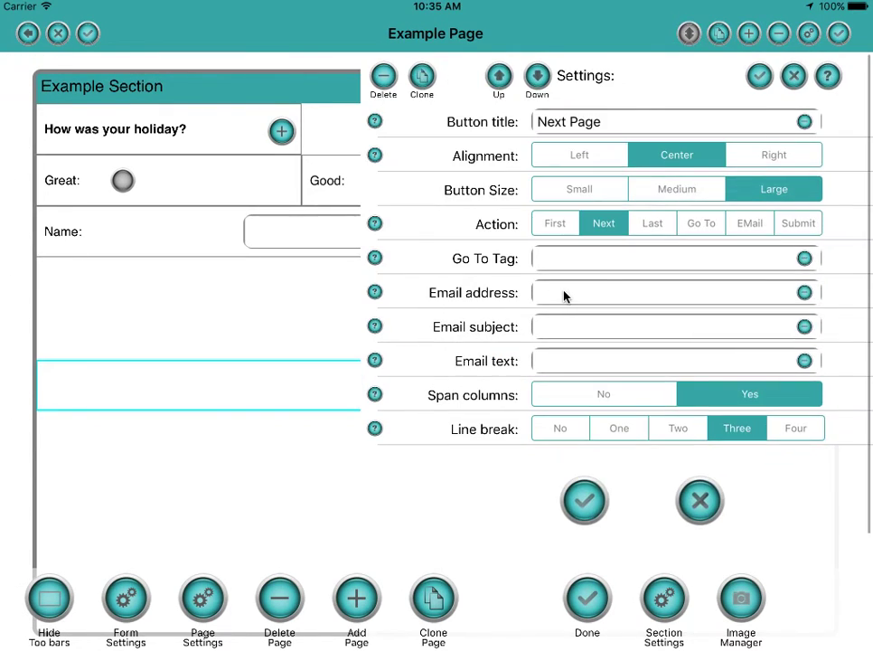
click(611, 128)
key(BackSpace)
key(BackSpace)
key(BackSpace)
key(BackSpace)
key(BackSpace)
key(BackSpace)
key(BackSpace)
key(BackSpace)
key(BackSpace)
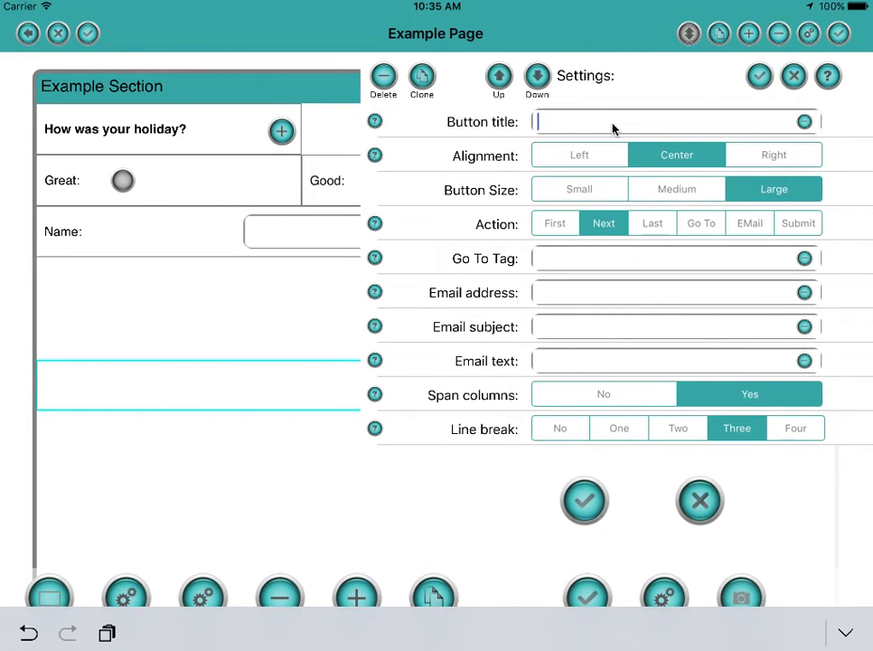
text(Submit)
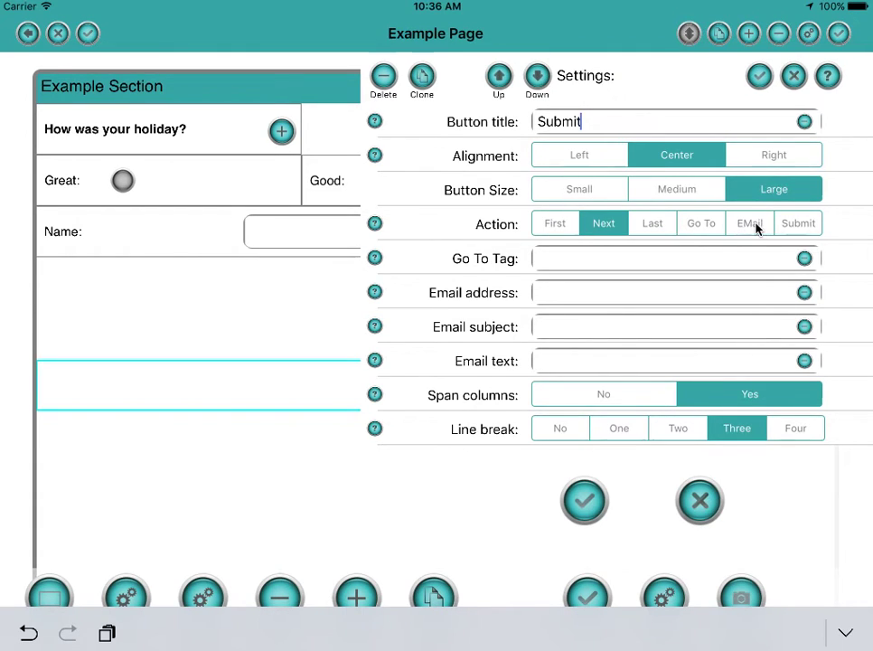
click(792, 229)
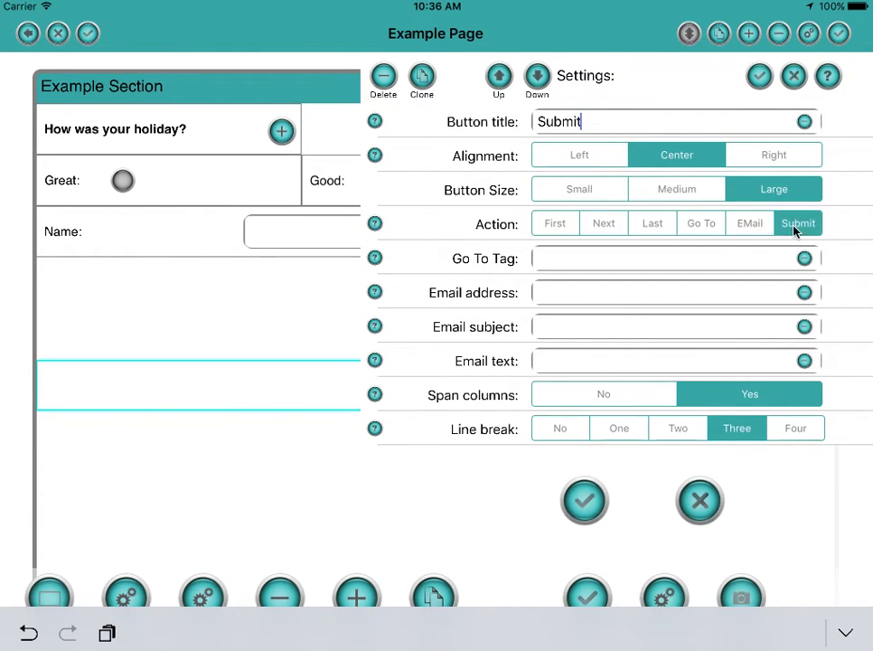
click(759, 78)
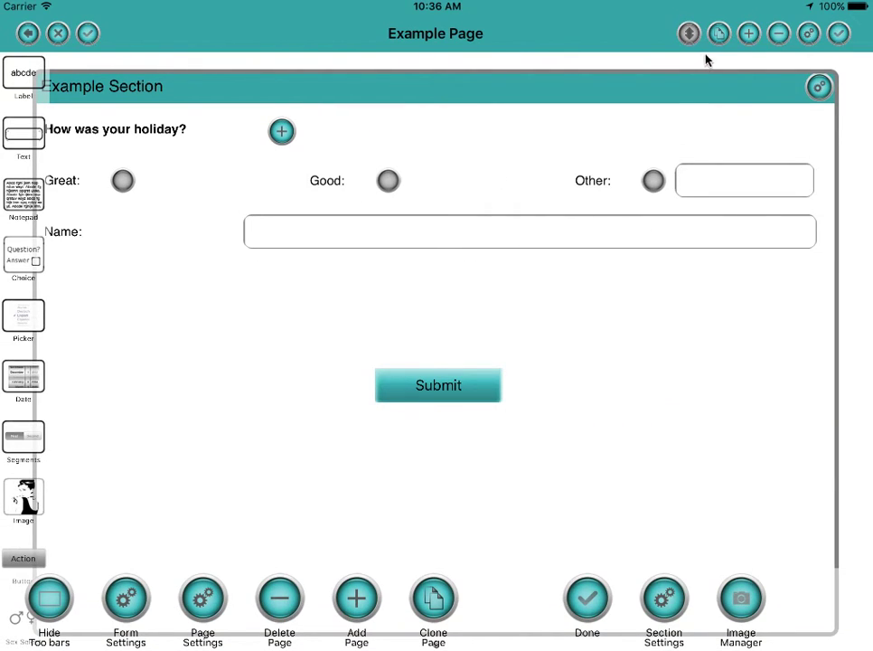
Run the Survey, rate the holiday Good, enter a respondent's name and submit.
click(87, 35)
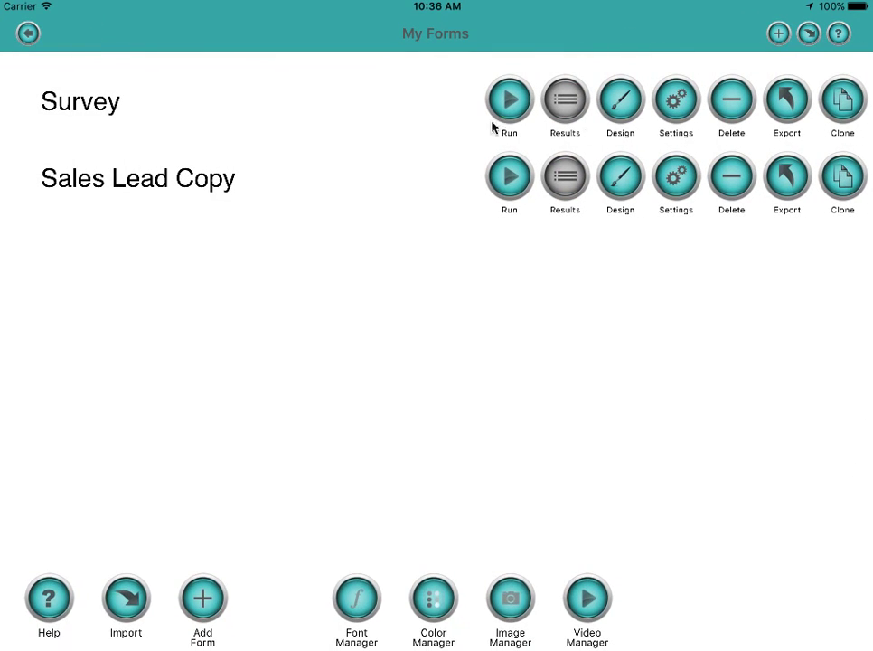
click(511, 103)
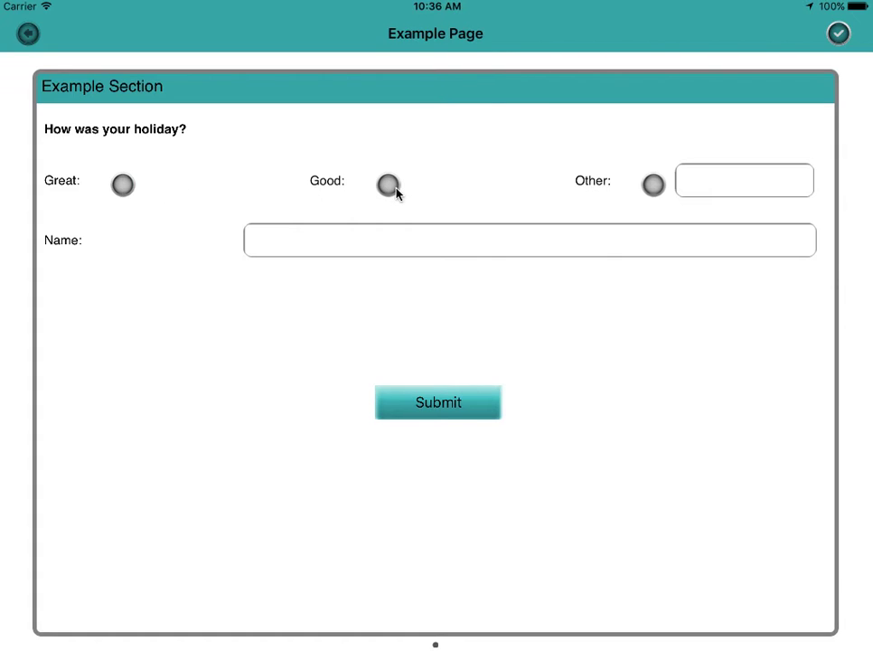
click(352, 240)
text(Al)
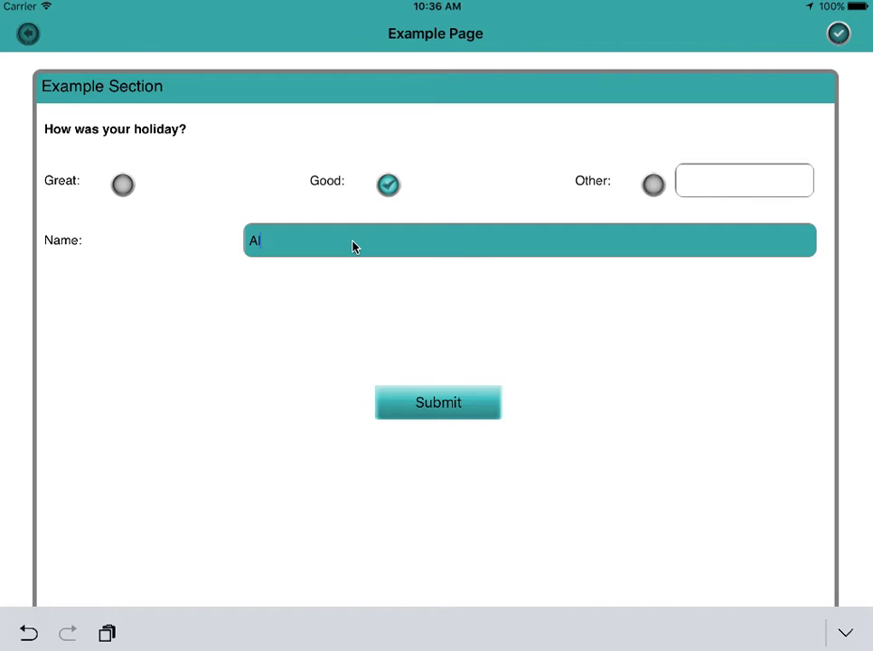
text(ice)
click(450, 407)
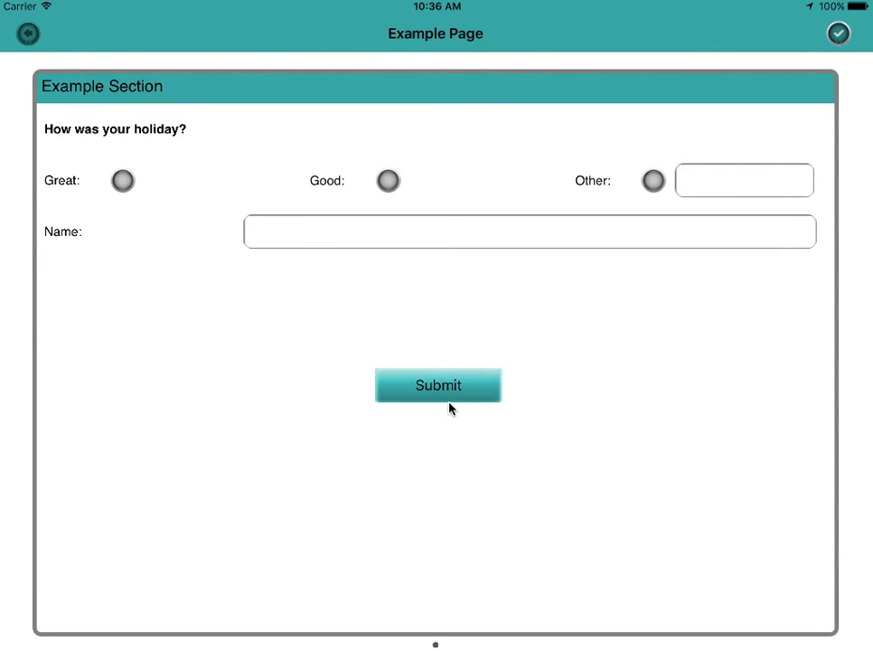
View the saved response in the Survey results, then return to the forms list.
click(27, 34)
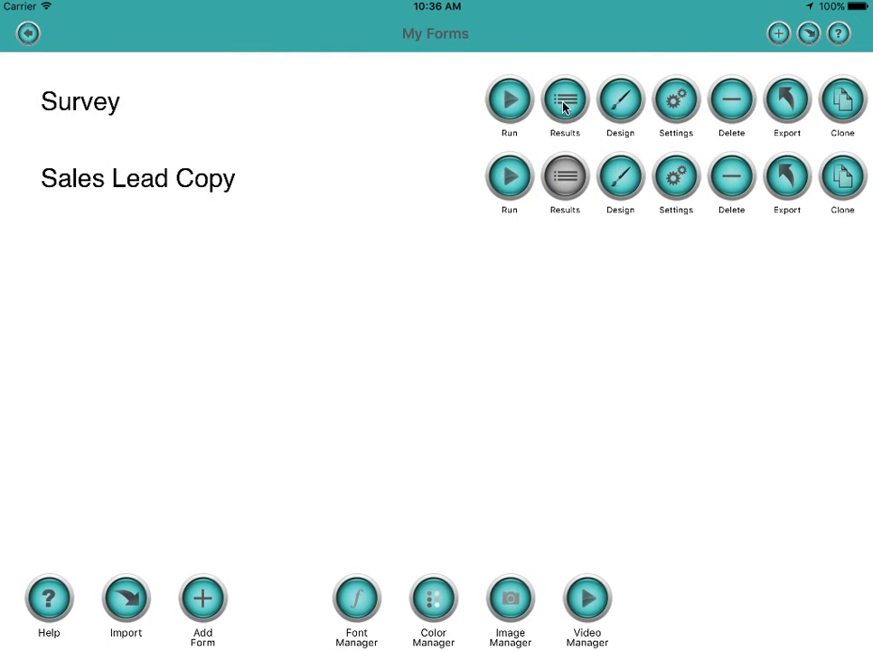
click(563, 103)
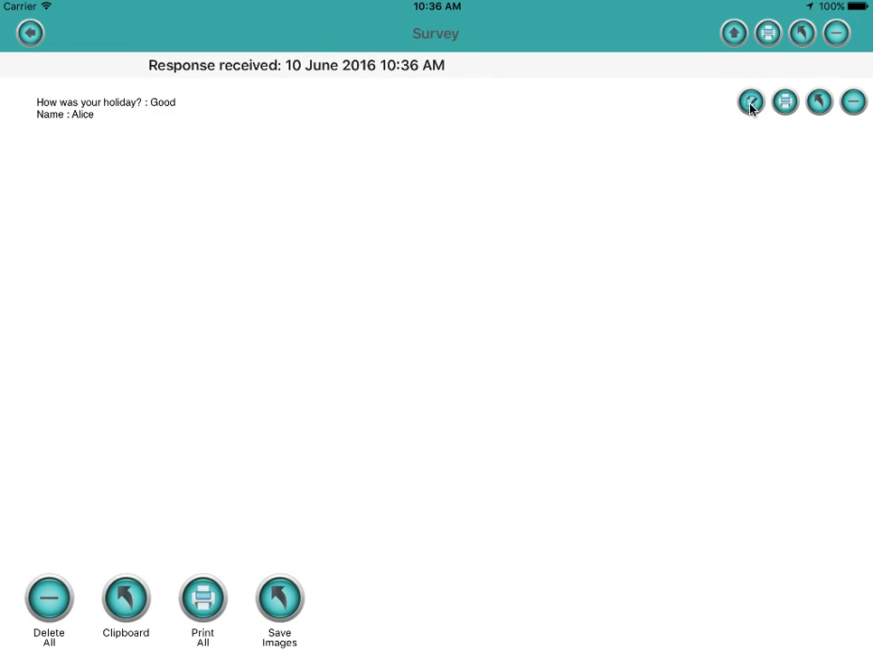
click(751, 104)
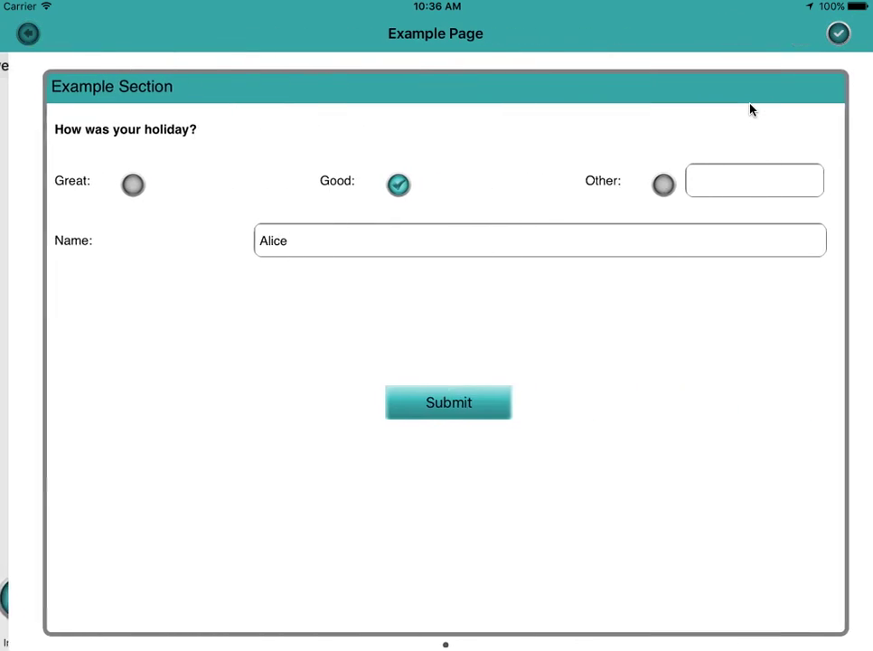
click(29, 35)
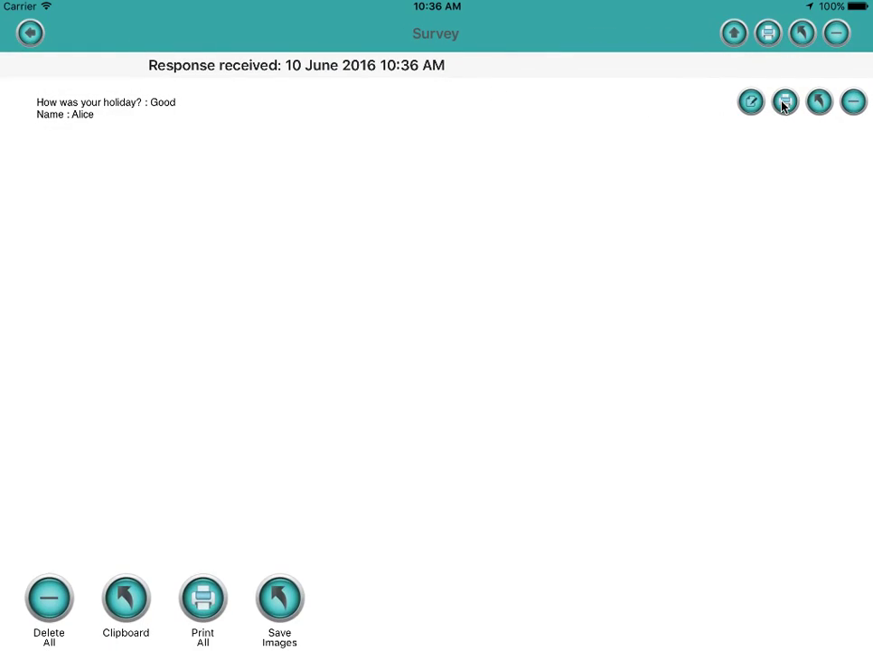
click(28, 34)
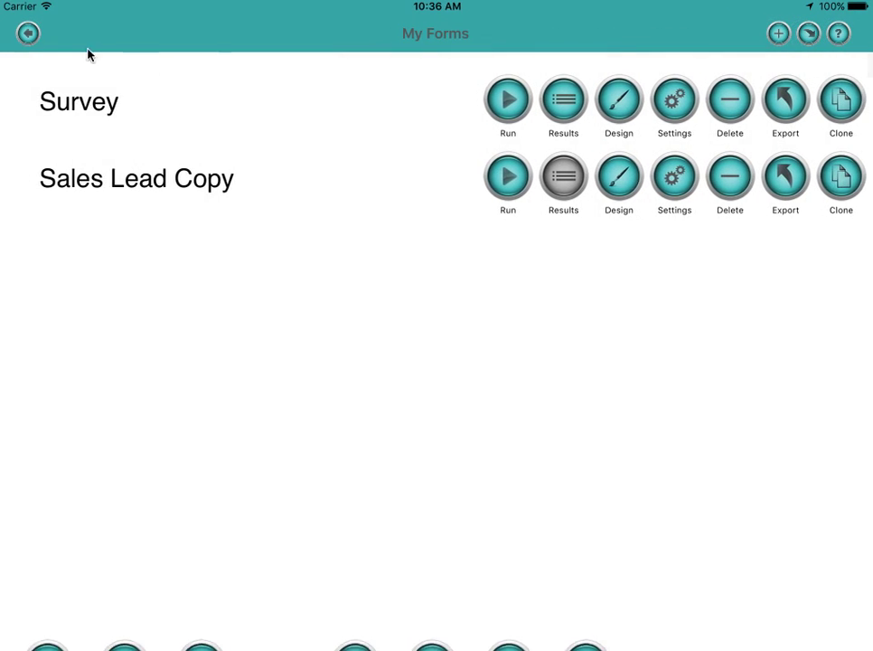
Run the Survey again, answer Other with 'Alright', enter a respondent's name and submit.
click(505, 106)
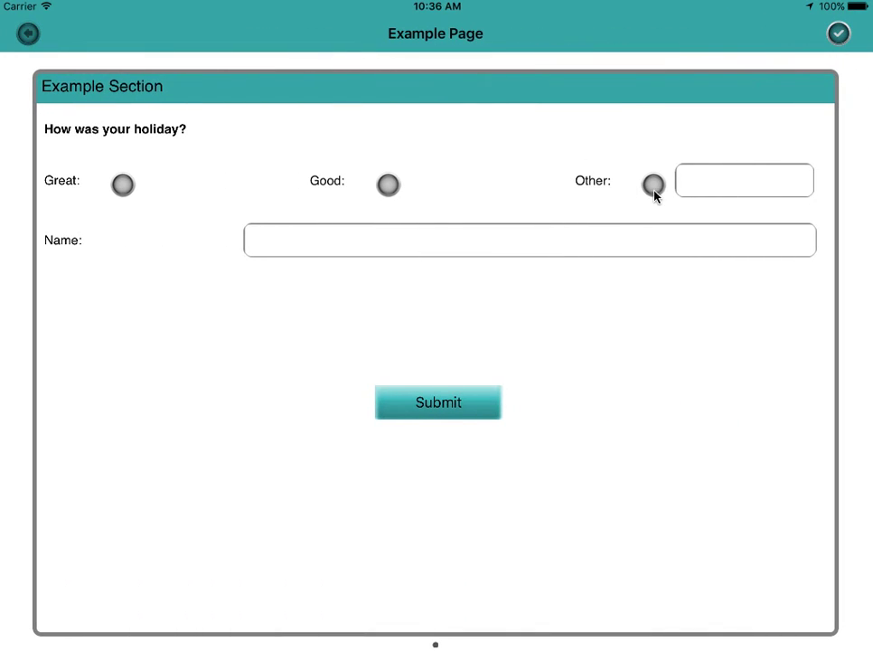
click(730, 188)
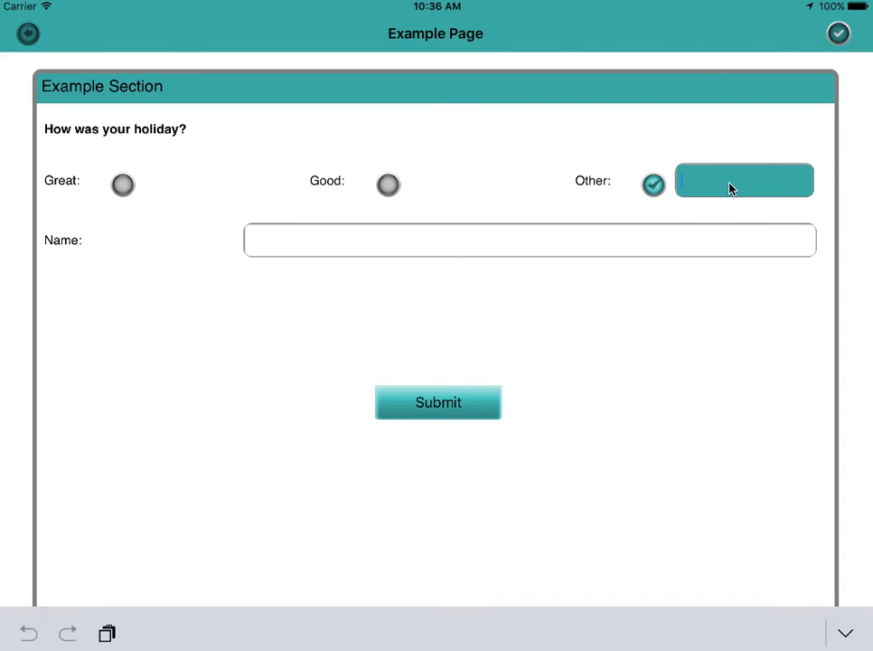
text(Alright)
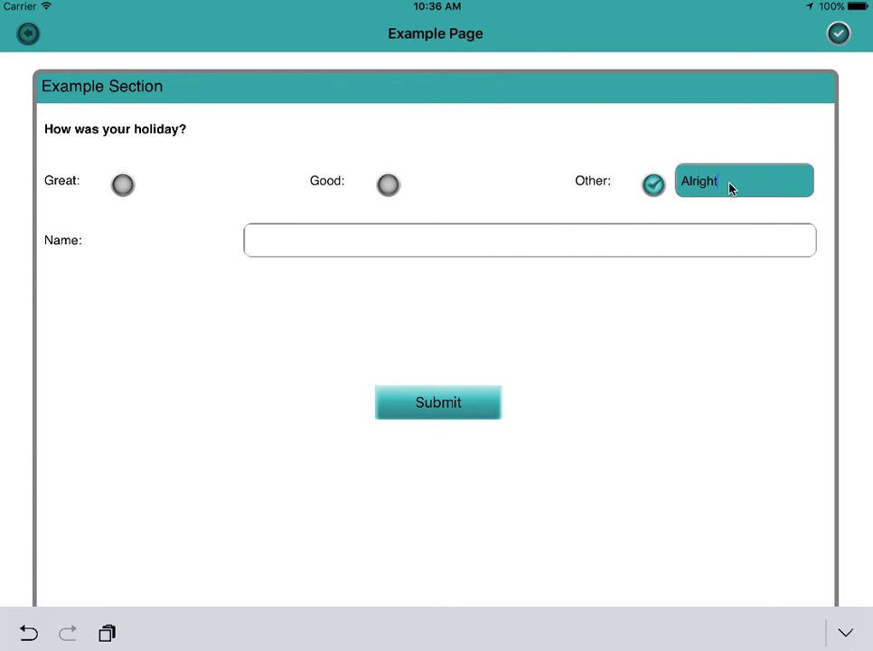
click(392, 246)
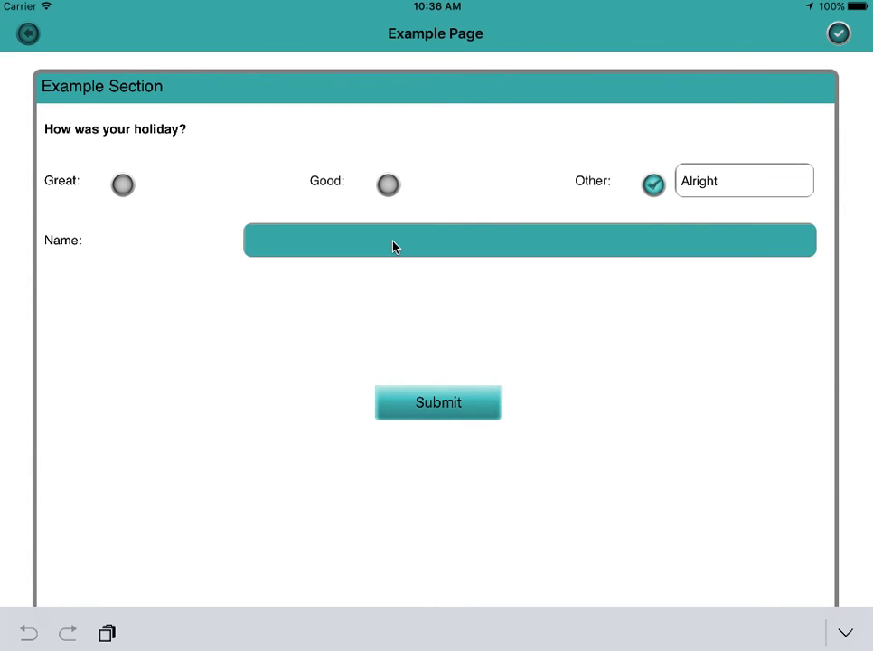
text(Tim)
click(441, 408)
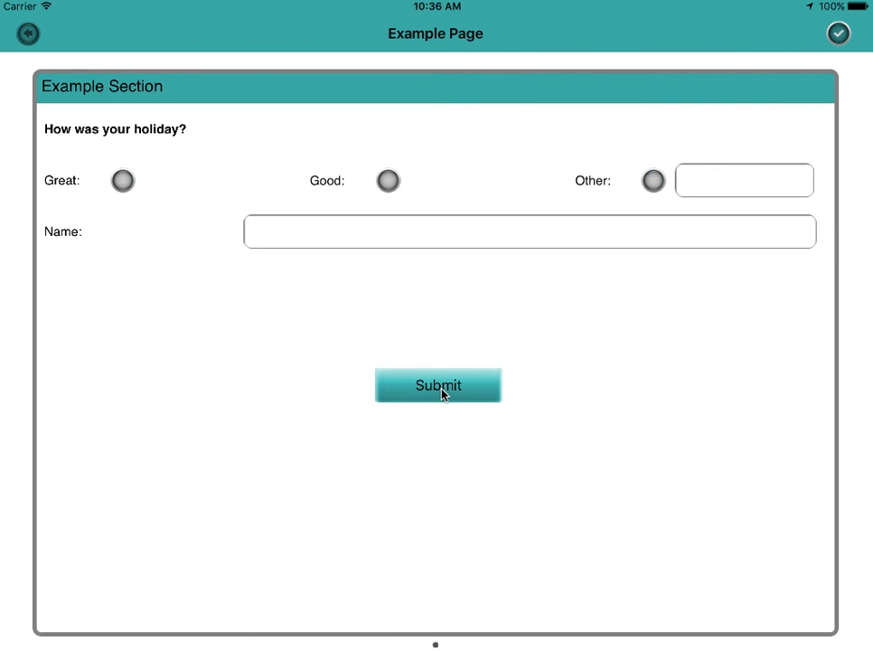
click(28, 33)
Open the Survey results to see both responses, then go back to My Forms.
click(565, 105)
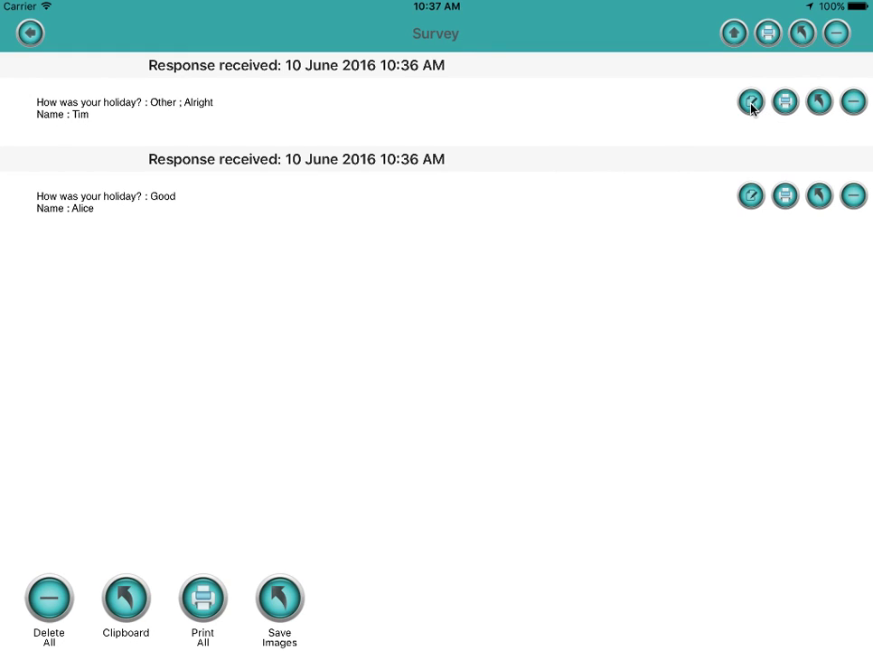
click(30, 33)
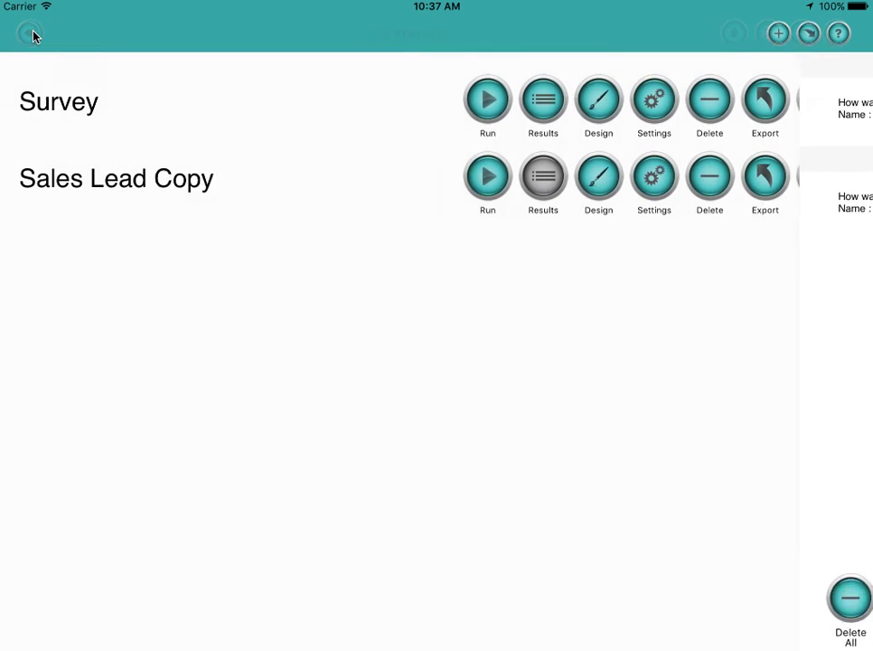